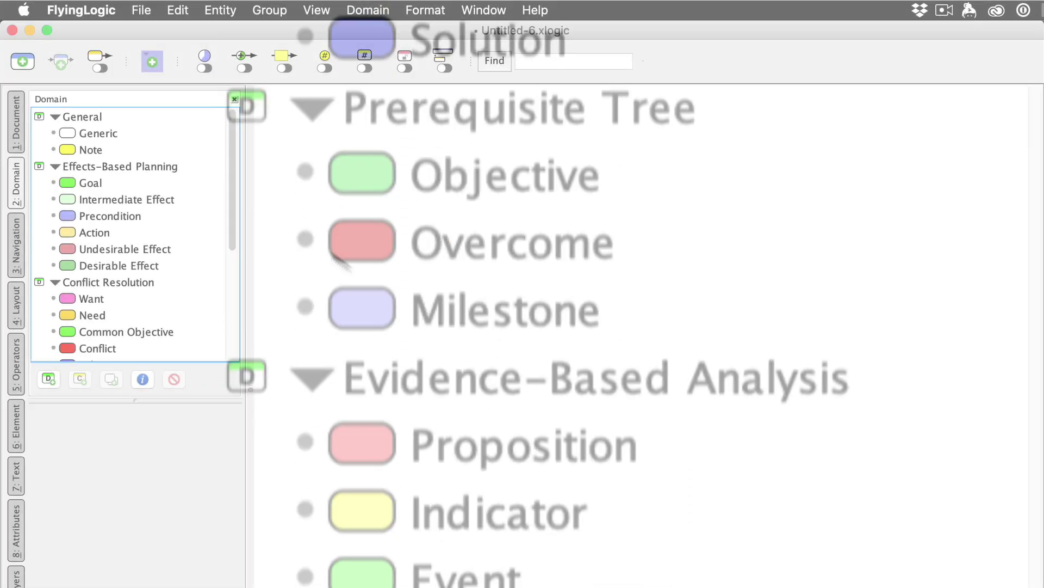
Step: Add Goal, Precondition and Undesirable Effect entities to the canvas from the Domain class list
{"action": "left_click_drag", "start_coordinate": [71, 186], "coordinate": [286, 159]}
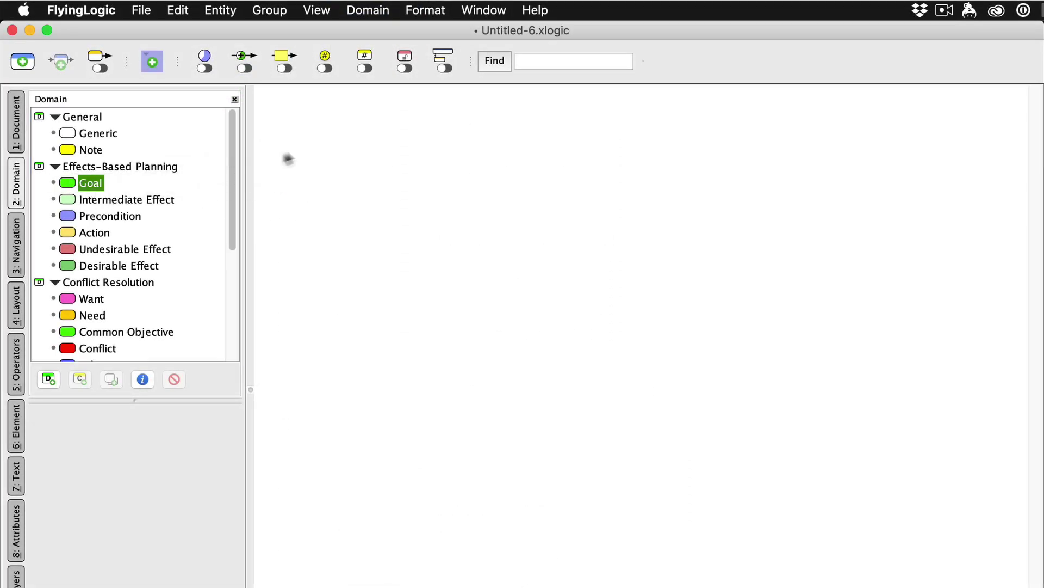
{"action": "left_click_drag", "start_coordinate": [69, 218], "coordinate": [328, 226]}
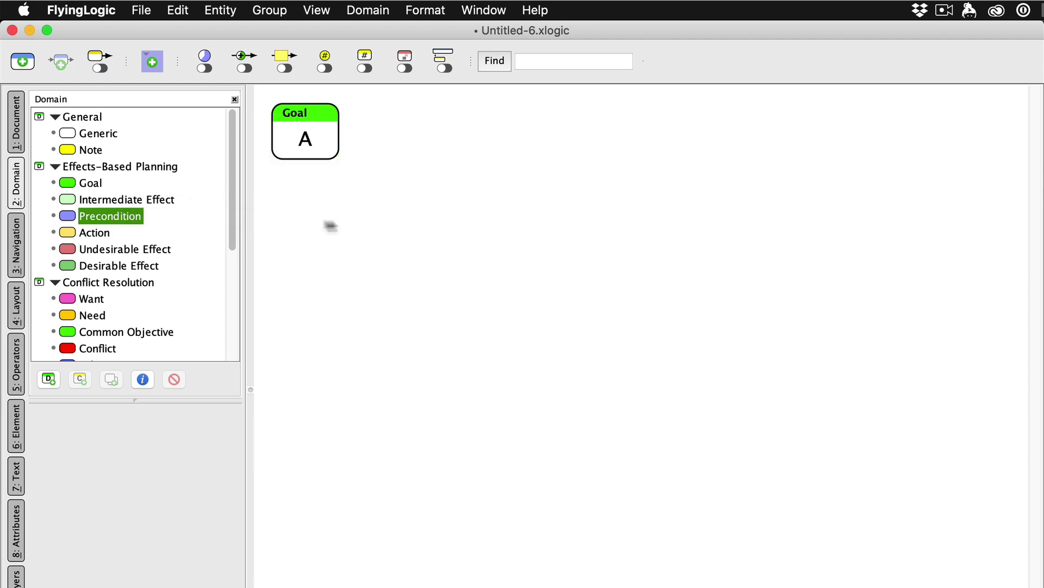
{"action": "left_click", "coordinate": [70, 251]}
{"action": "left_click_drag", "start_coordinate": [70, 252], "coordinate": [392, 243]}
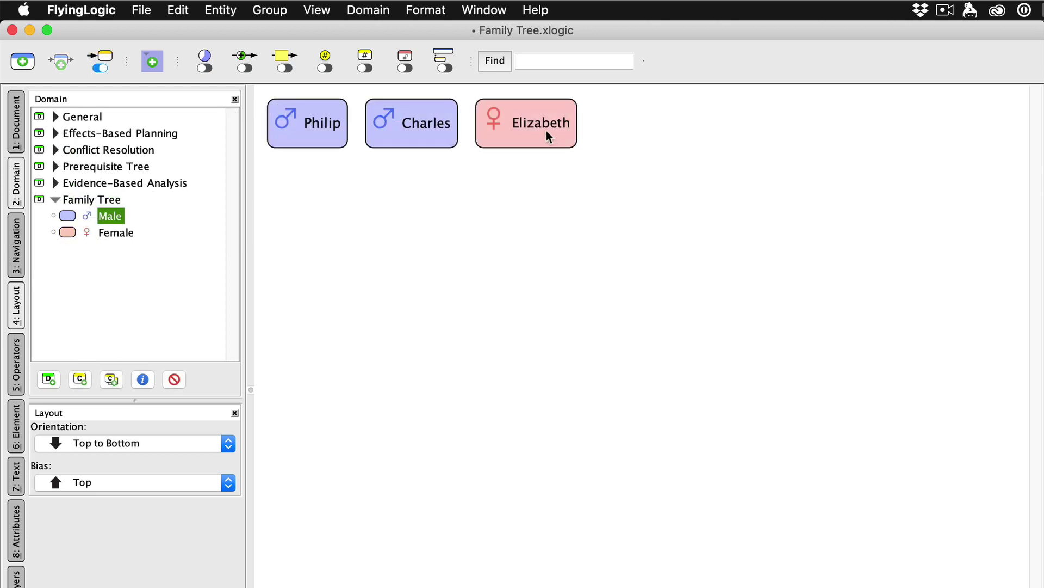
Step: Draw edges Elizabeth→Charles, Philip→Charles and Write User's Guide→Train End Users
{"action": "left_click_drag", "start_coordinate": [546, 133], "coordinate": [428, 136]}
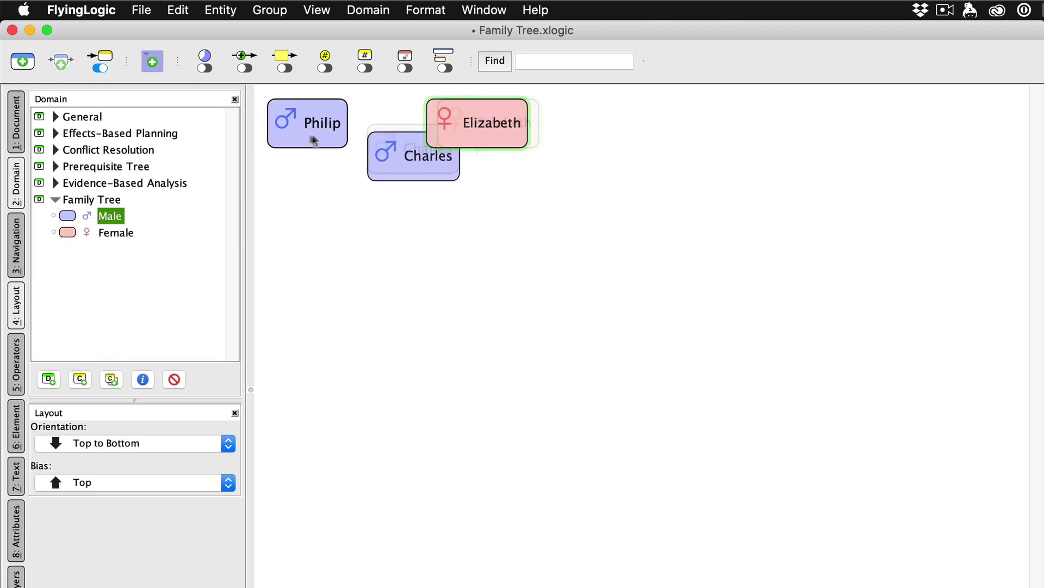
{"action": "left_click_drag", "start_coordinate": [296, 132], "coordinate": [413, 201]}
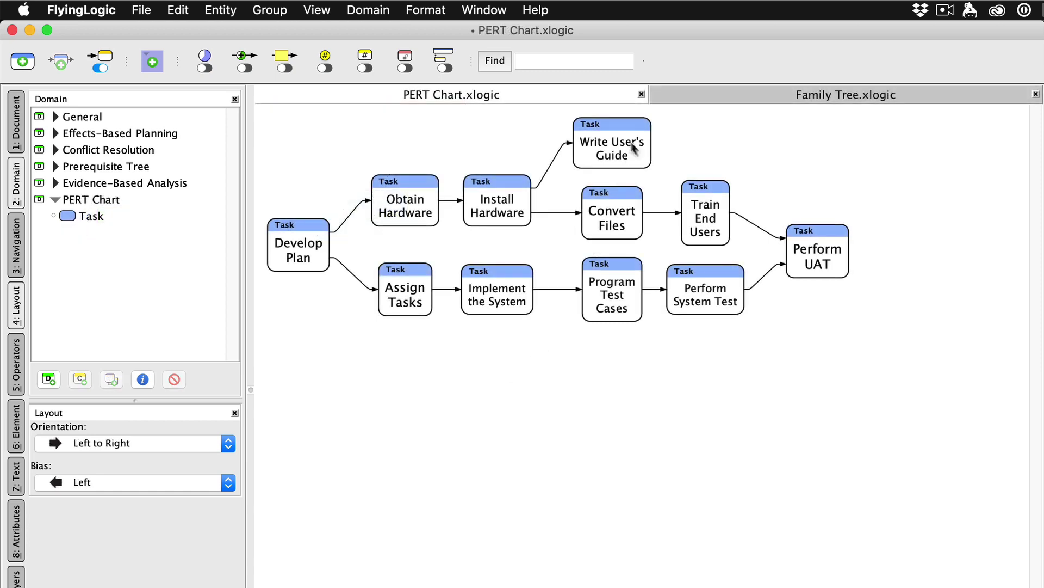
{"action": "left_click_drag", "start_coordinate": [631, 144], "coordinate": [713, 216]}
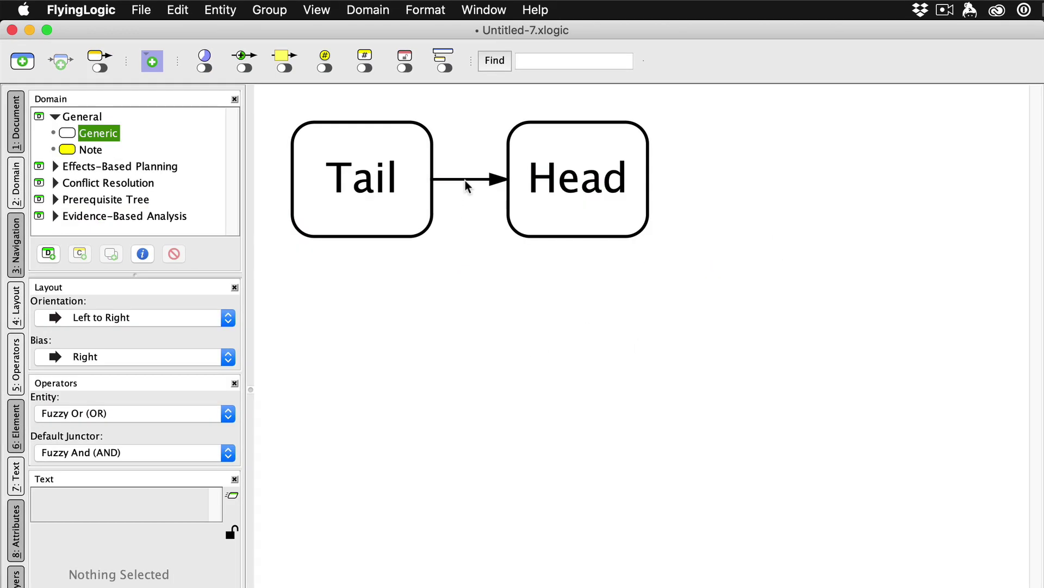
Step: Insert a Fuzzy And junctor on the Tail→Head edge
{"action": "left_click", "coordinate": [466, 181]}
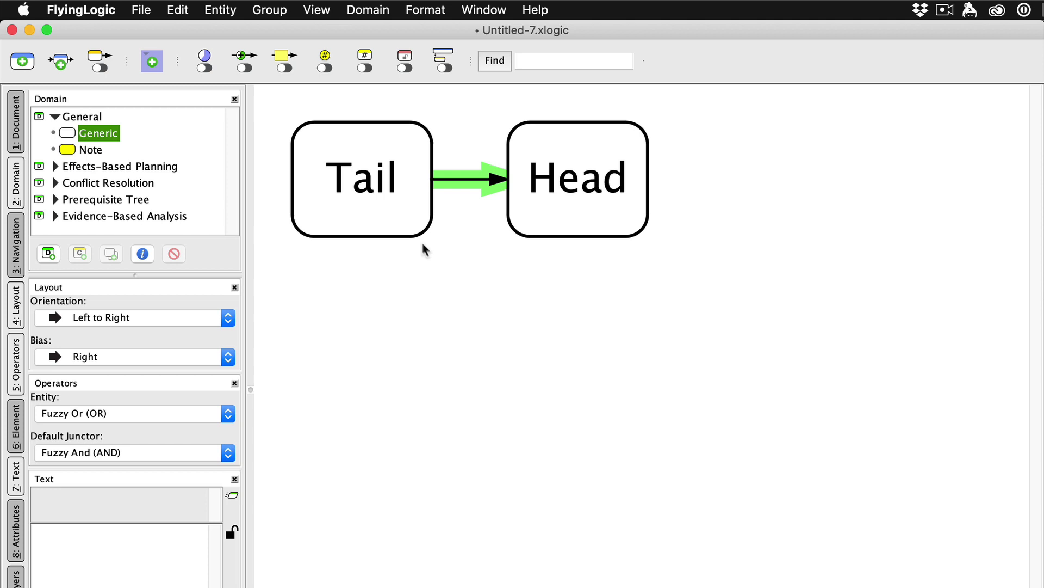
{"action": "left_click", "coordinate": [384, 205]}
{"action": "left_click", "coordinate": [546, 215]}
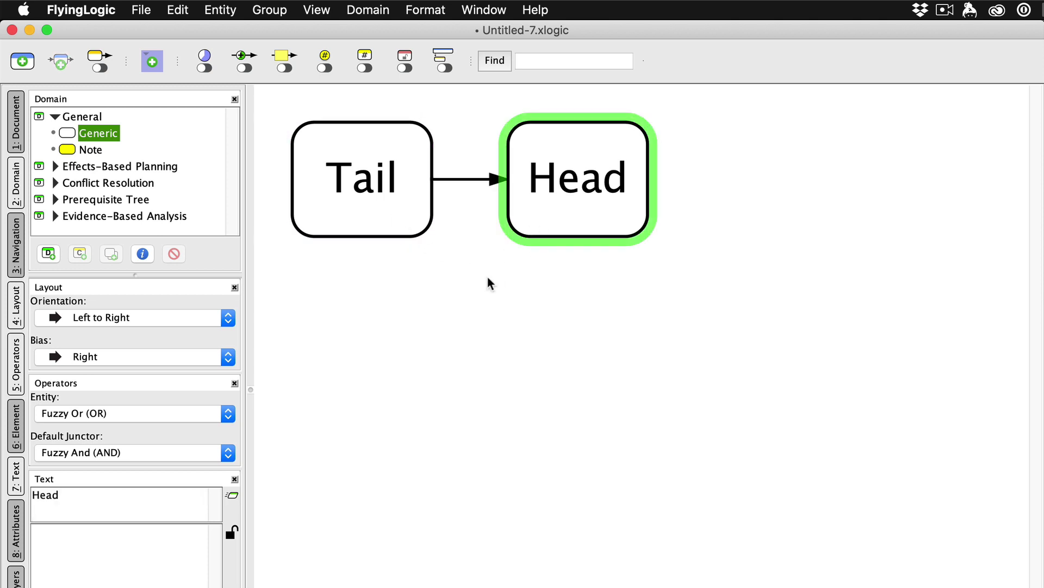
{"action": "right_click", "coordinate": [466, 180]}
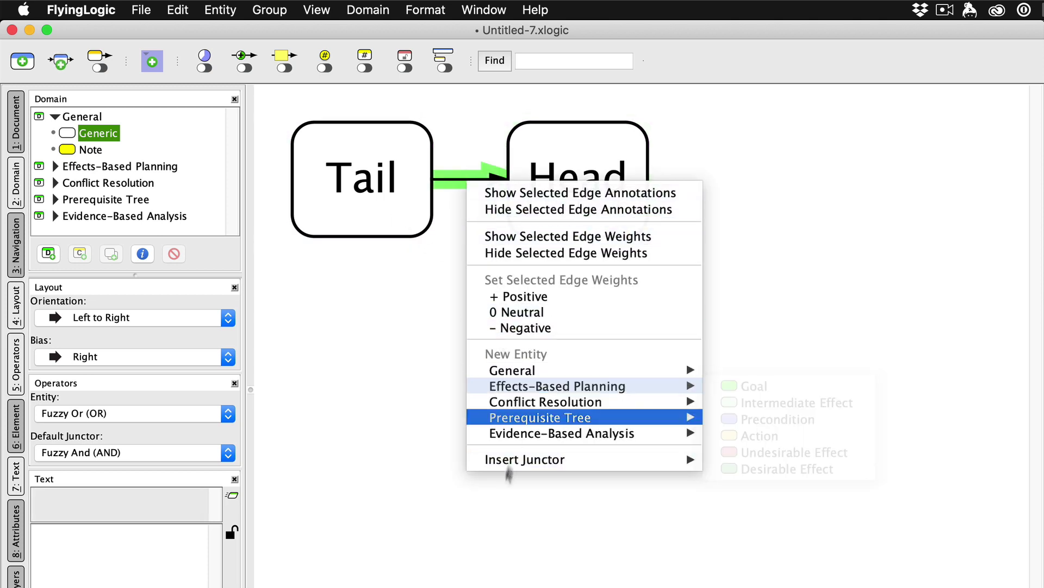
{"action": "mouse_move", "coordinate": [508, 468]}
{"action": "left_click", "coordinate": [707, 459]}
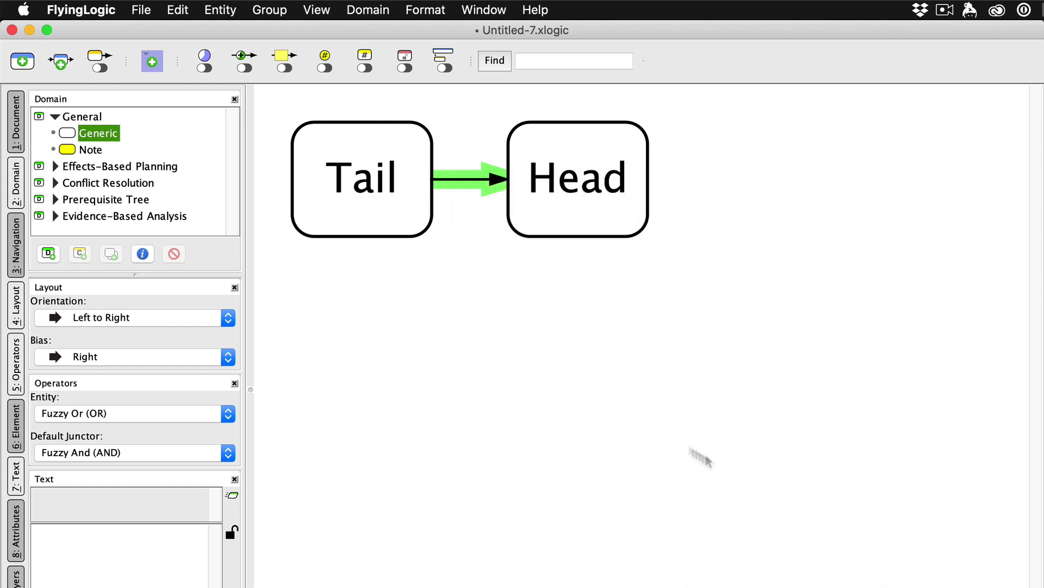
Step: Delete the Tail→junctor edge, removing the AND junctor
{"action": "left_click", "coordinate": [486, 334]}
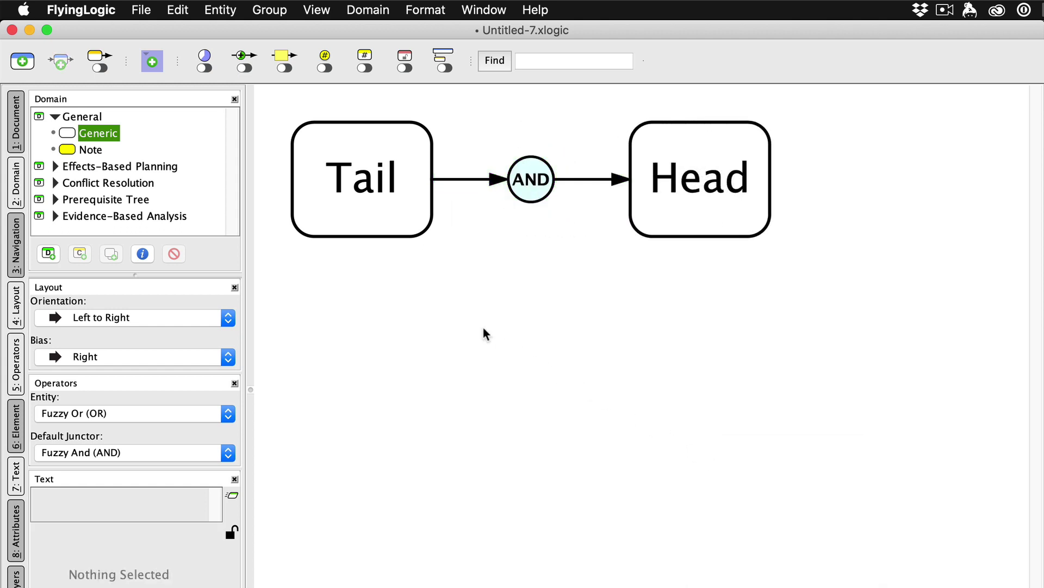
{"action": "left_click", "coordinate": [496, 179]}
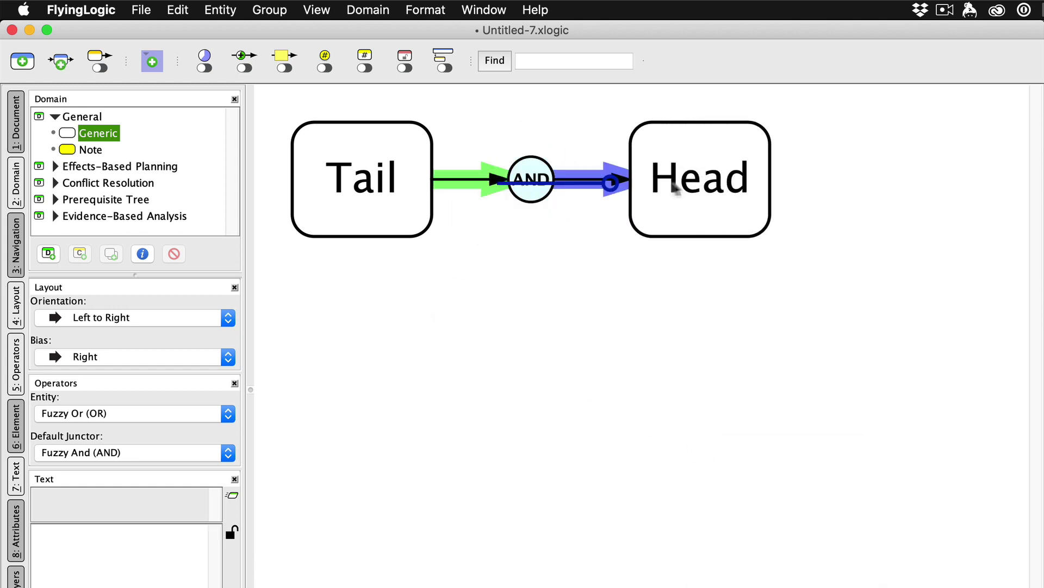
{"action": "key", "text": "Delete"}
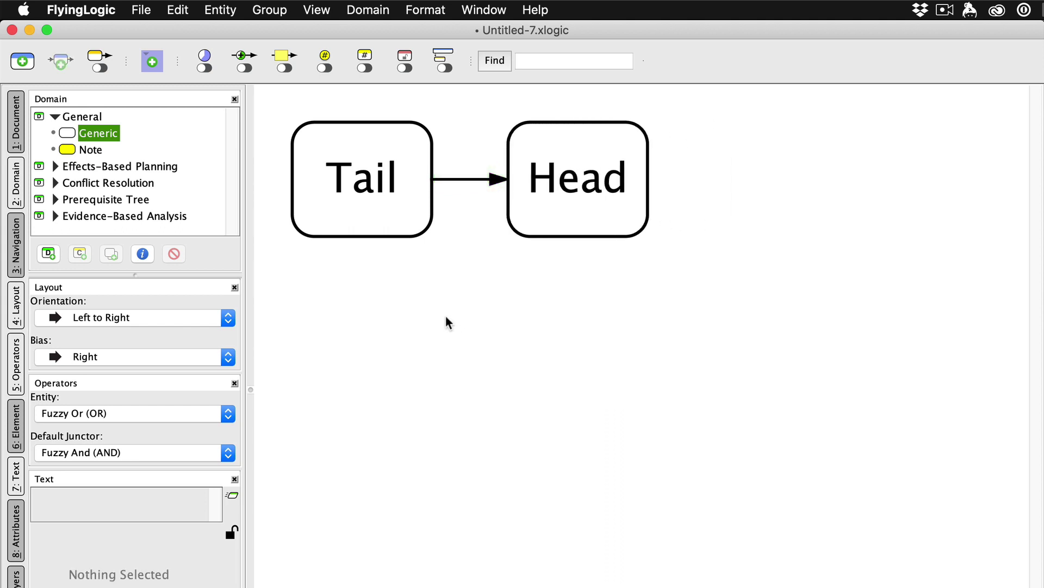
Step: Delete the Tail entity with Edit > Delete
{"action": "left_click", "coordinate": [393, 223]}
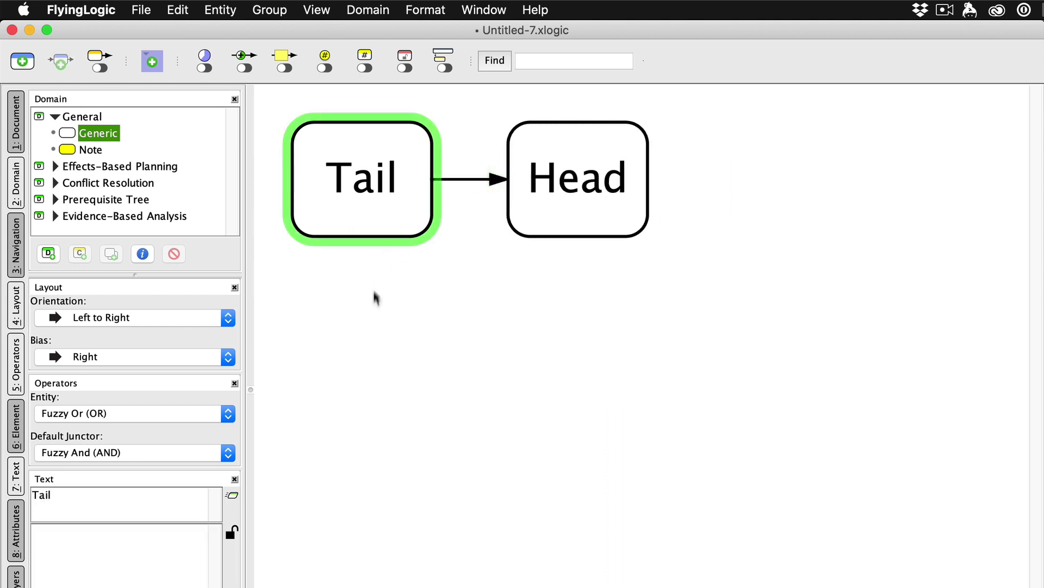
{"action": "left_click", "coordinate": [178, 9]}
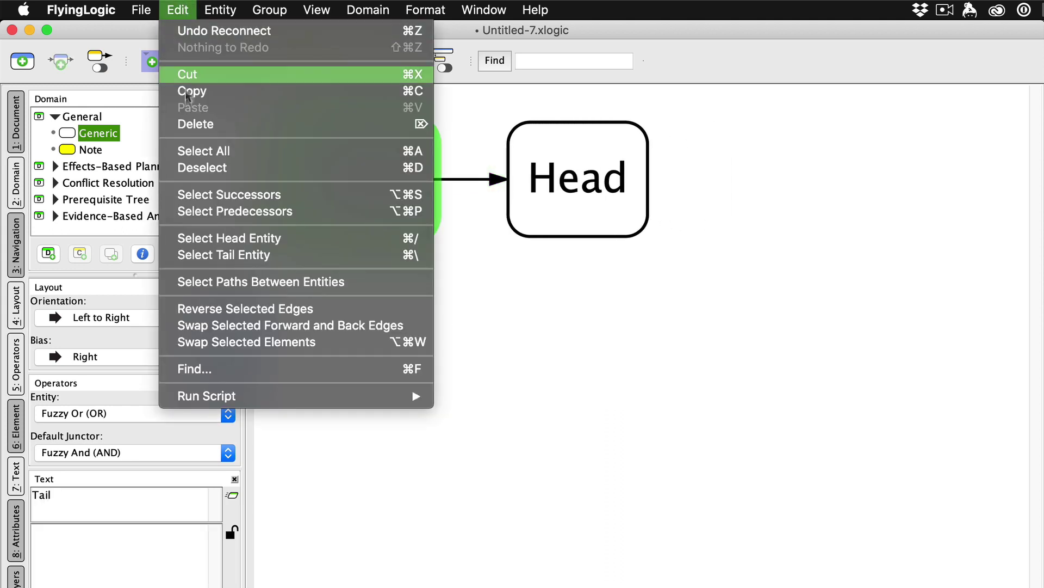
{"action": "left_click", "coordinate": [187, 124]}
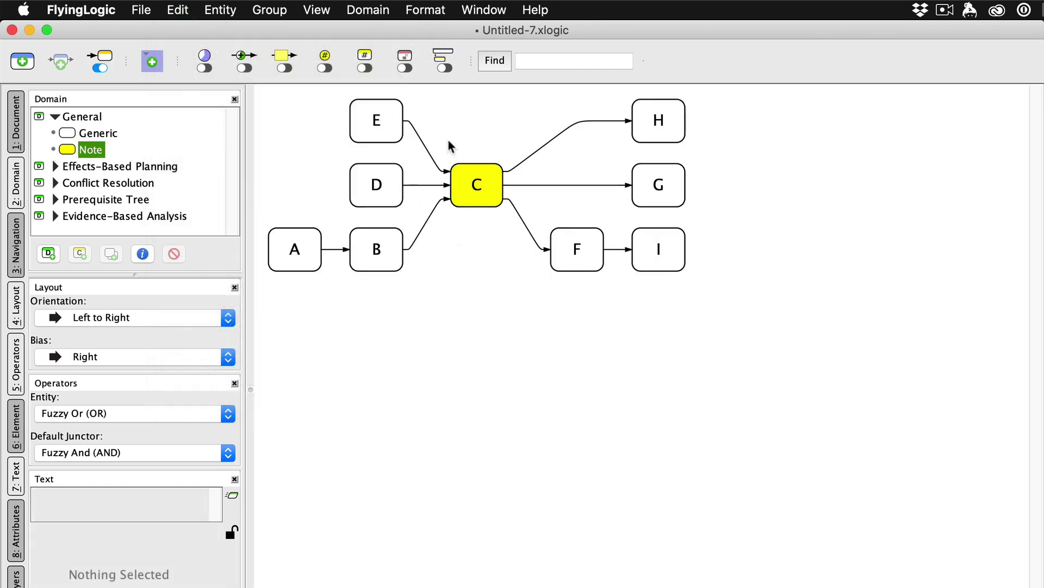
Step: Marquee-select the edges into and out of C, then select all predecessors of I
{"action": "left_click_drag", "start_coordinate": [436, 124], "coordinate": [424, 251]}
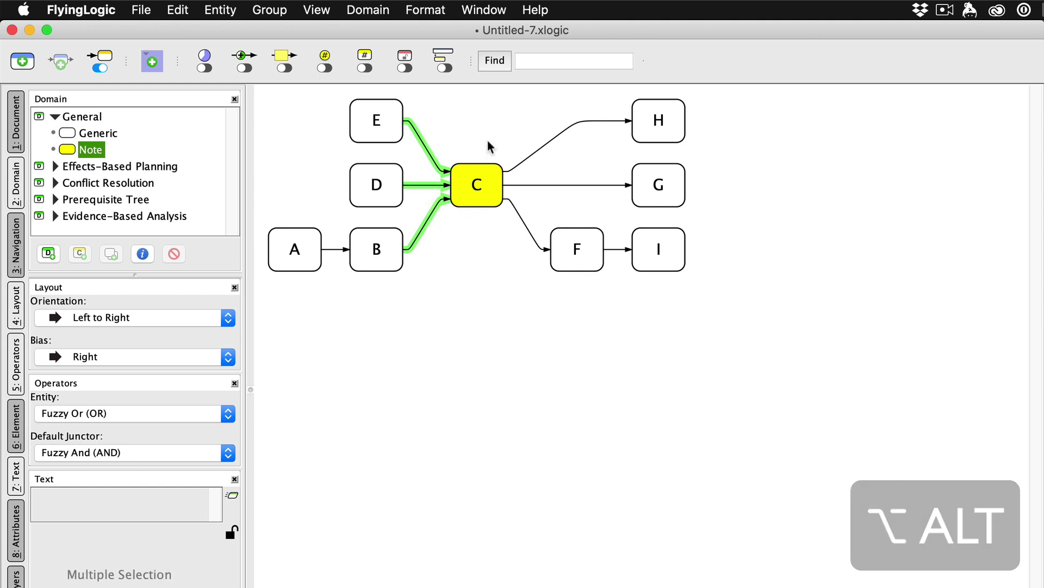
{"action": "left_click_drag", "start_coordinate": [508, 172], "coordinate": [528, 243]}
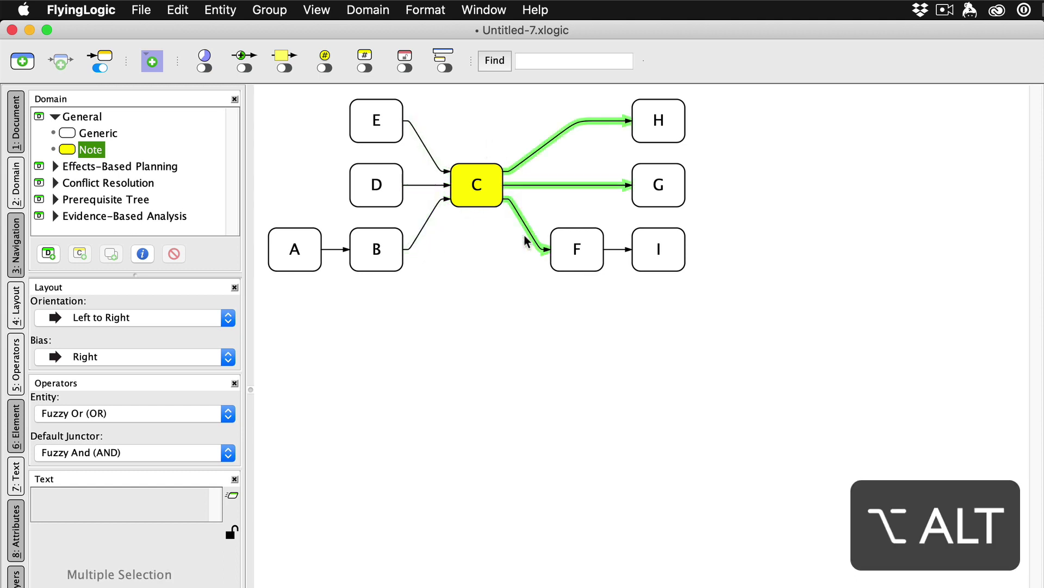
{"action": "left_click", "coordinate": [635, 260]}
{"action": "left_click", "coordinate": [178, 10]}
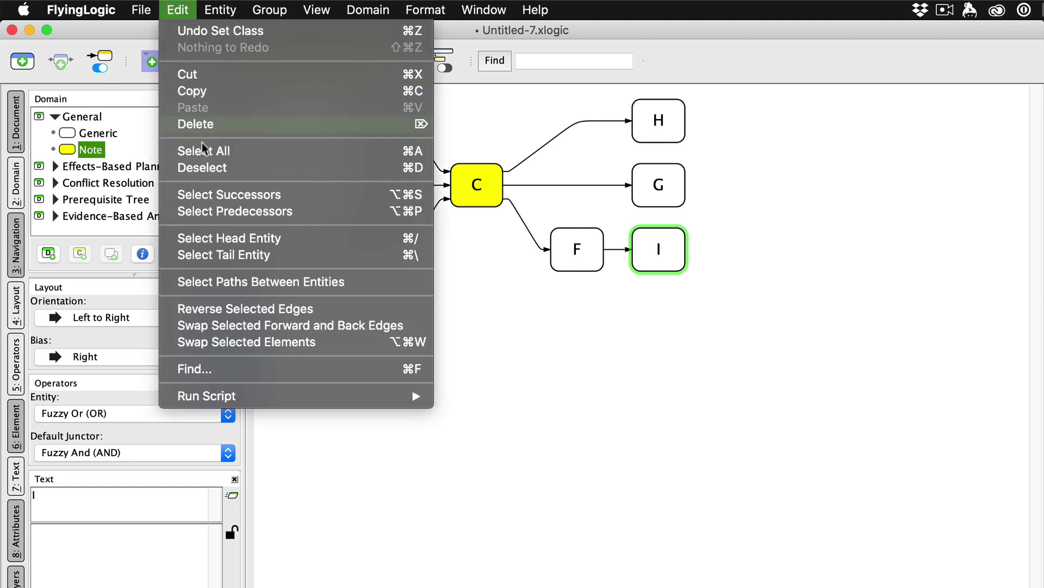
{"action": "left_click", "coordinate": [205, 211]}
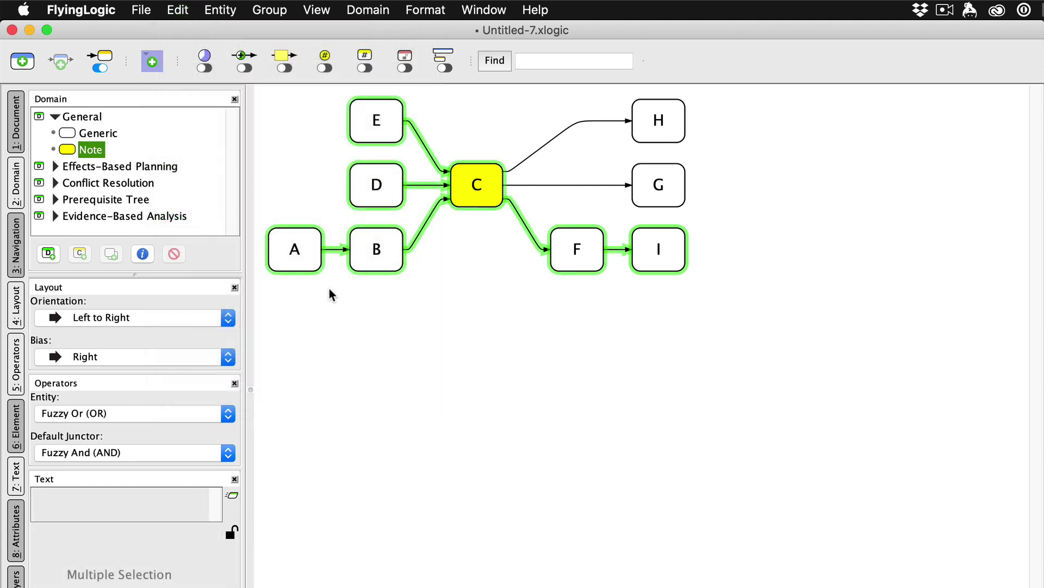
Step: Select entity A and all its successors with Edit > Select Successors
{"action": "left_click", "coordinate": [300, 255]}
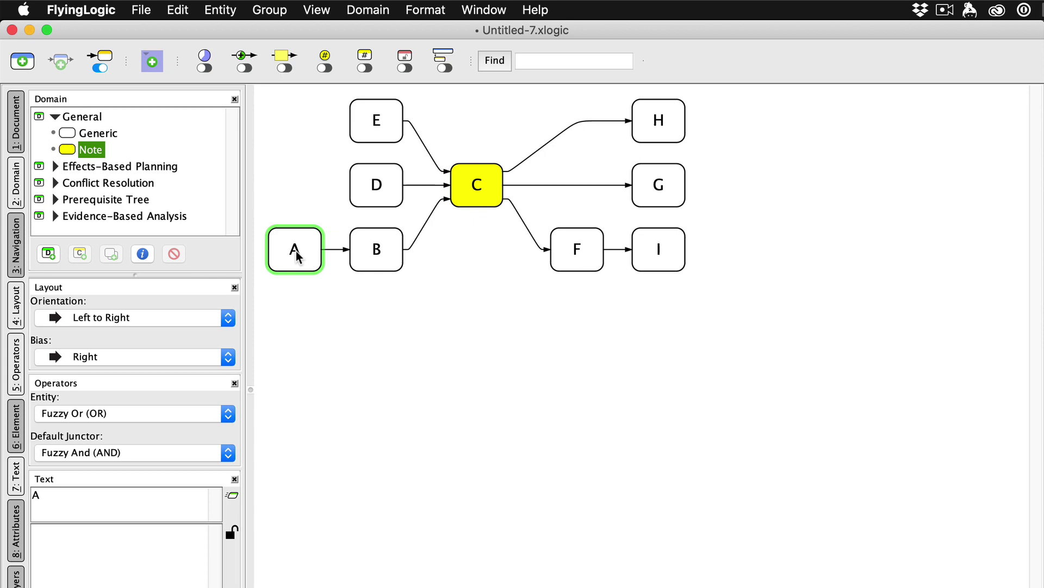
{"action": "left_click", "coordinate": [178, 10]}
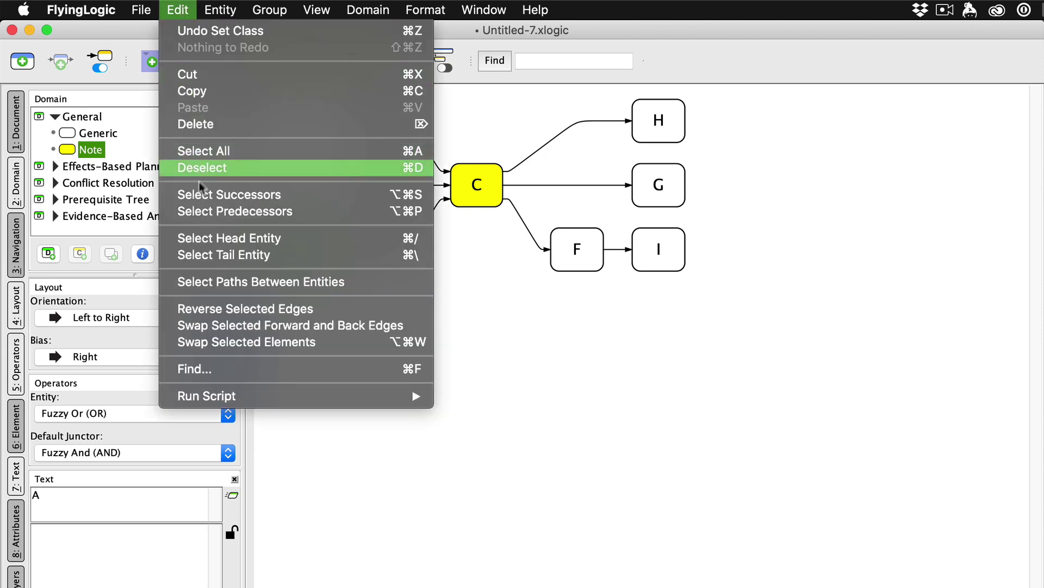
{"action": "left_click", "coordinate": [188, 194]}
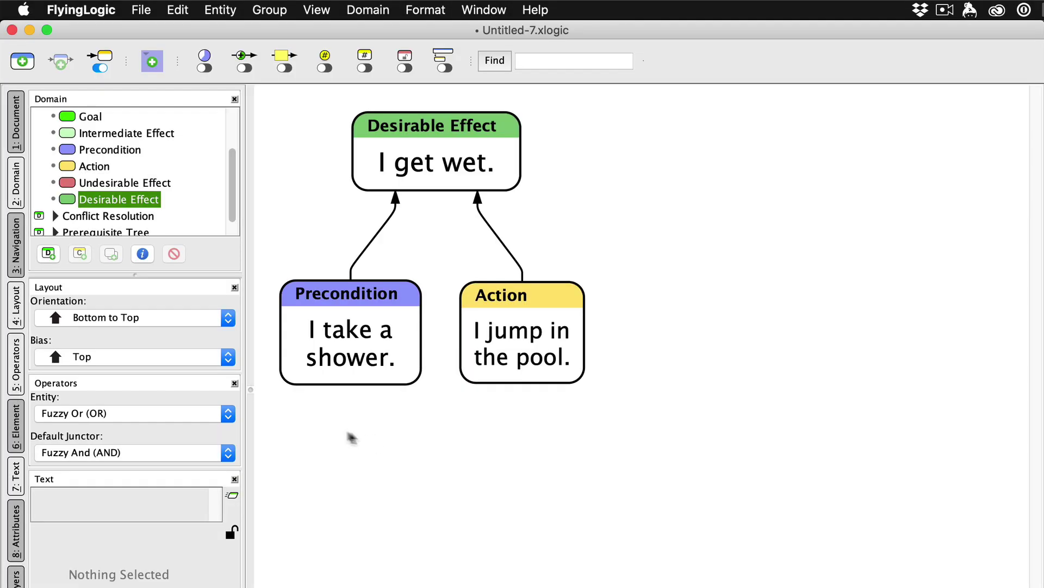
Step: Keep Fuzzy Or as the entity operator and turn on confidence display
{"action": "left_click", "coordinate": [228, 413]}
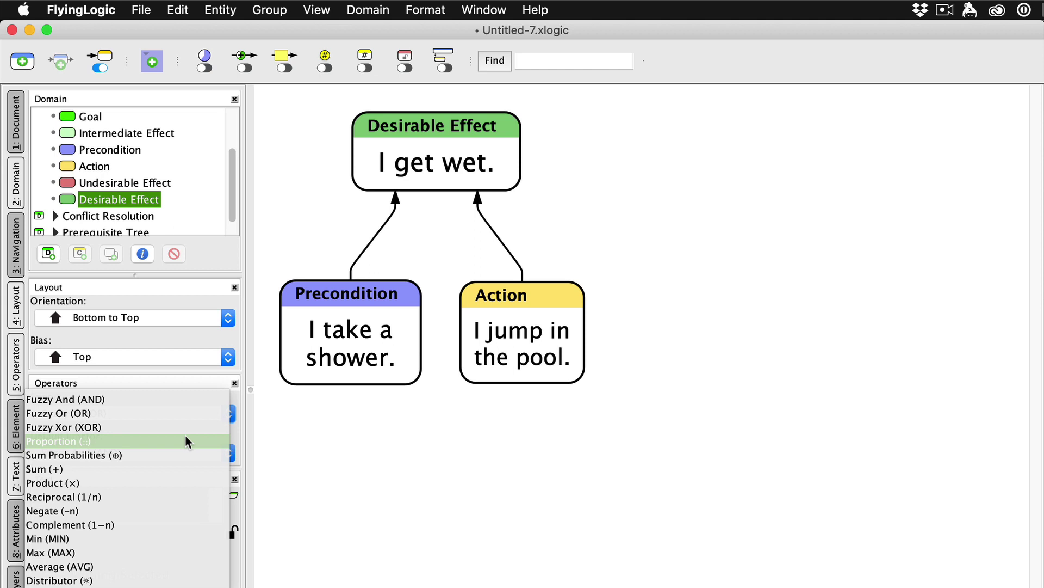
{"action": "left_click", "coordinate": [184, 414]}
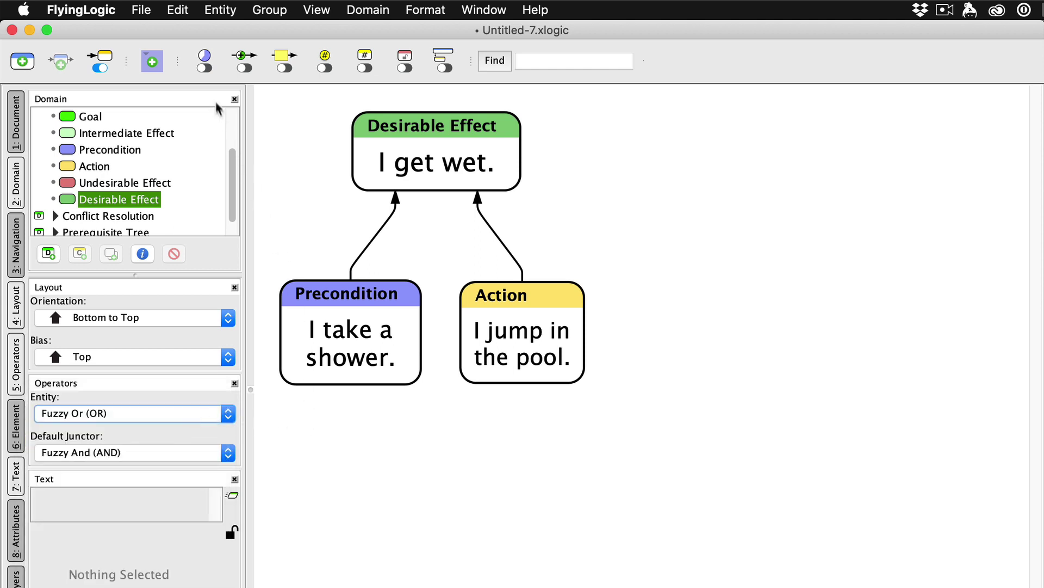
{"action": "left_click", "coordinate": [204, 60]}
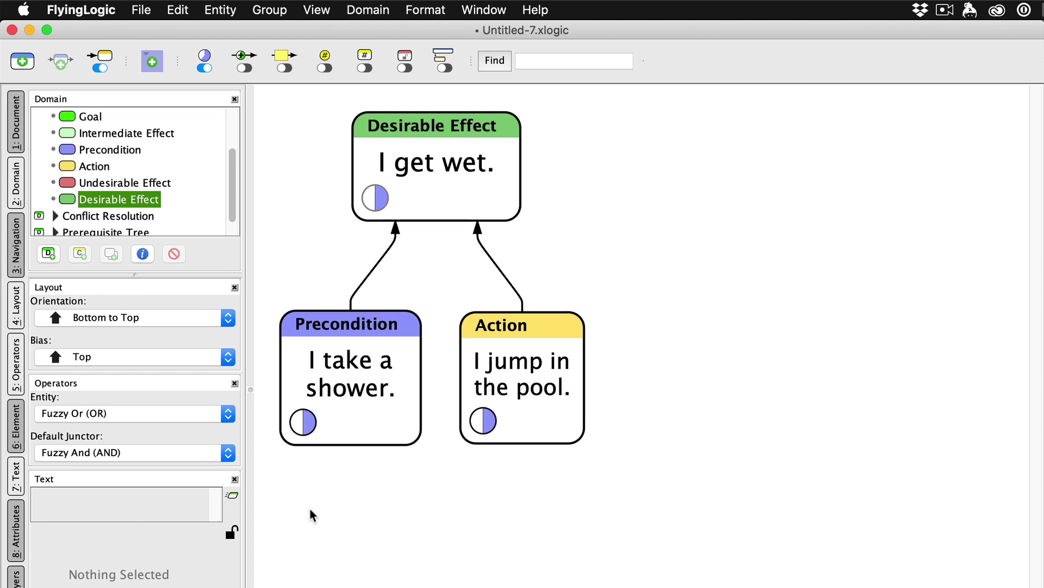
Step: Set the Precondition's confidence to false and the Action's to true, making "I get wet." true
{"action": "left_click_drag", "start_coordinate": [303, 420], "coordinate": [315, 350]}
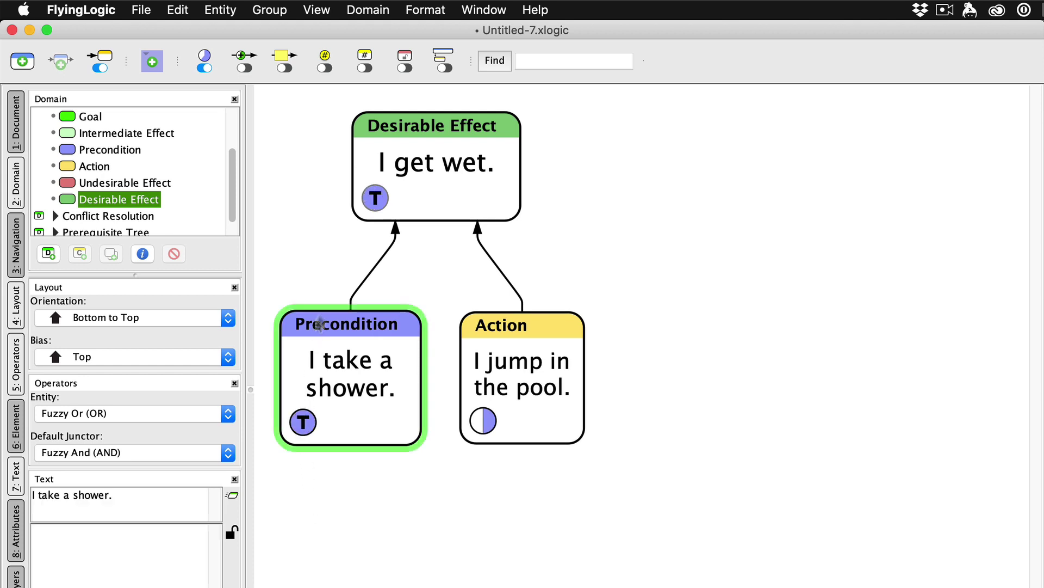
{"action": "left_click", "coordinate": [403, 207]}
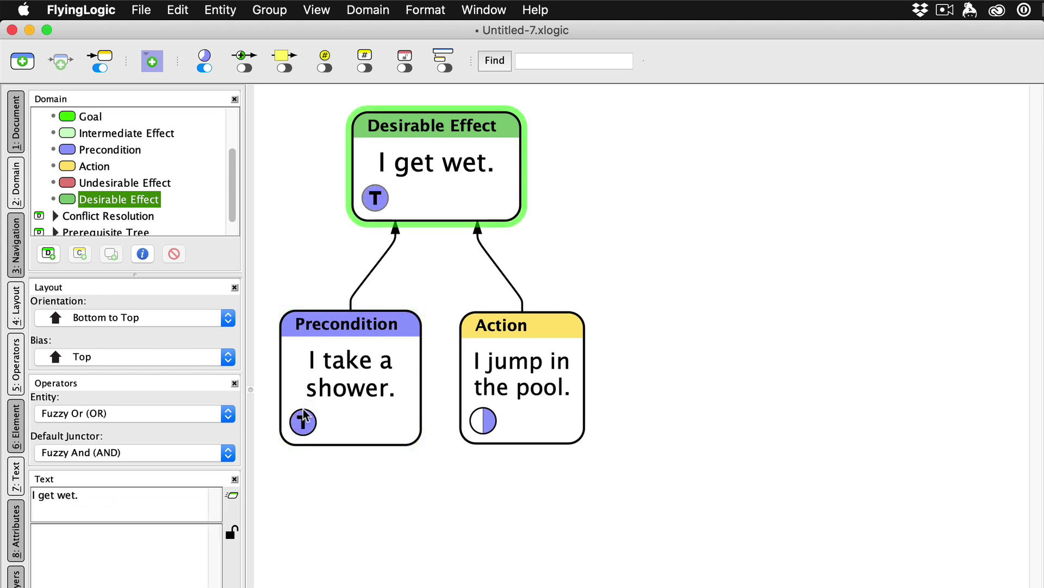
{"action": "left_click_drag", "start_coordinate": [303, 419], "coordinate": [319, 564]}
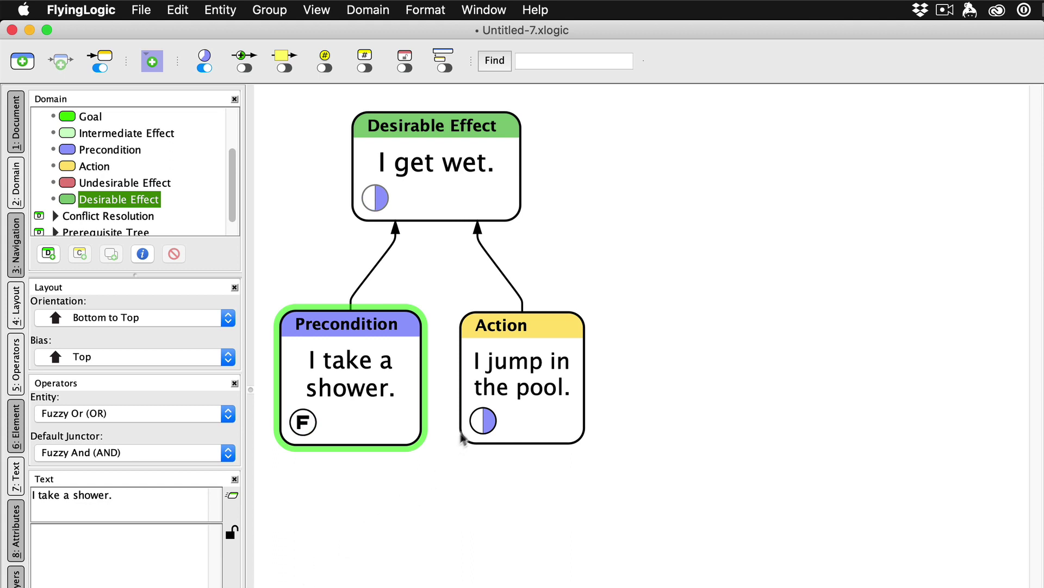
{"action": "left_click_drag", "start_coordinate": [481, 424], "coordinate": [445, 218]}
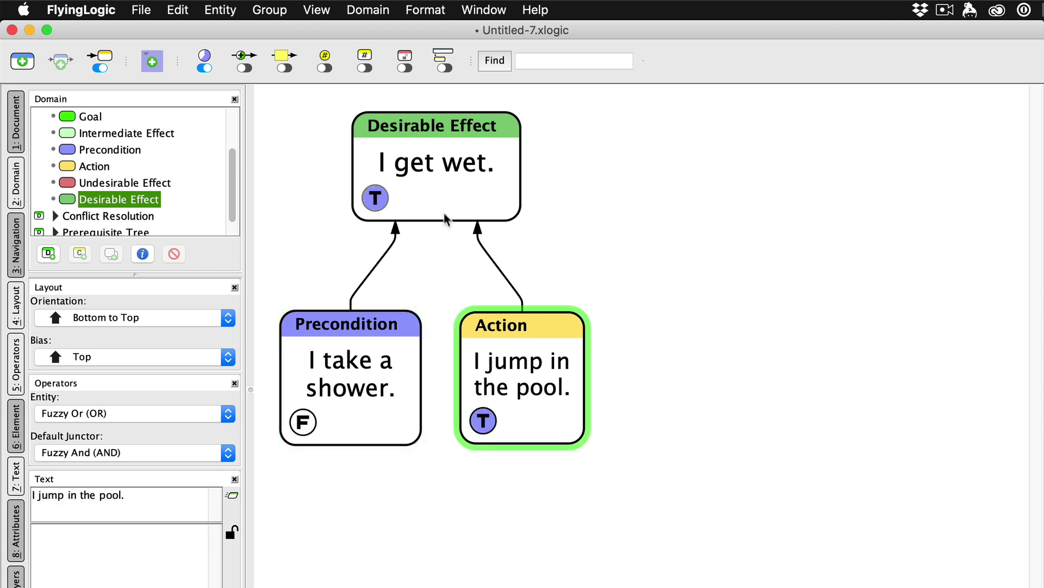
{"action": "left_click", "coordinate": [445, 208]}
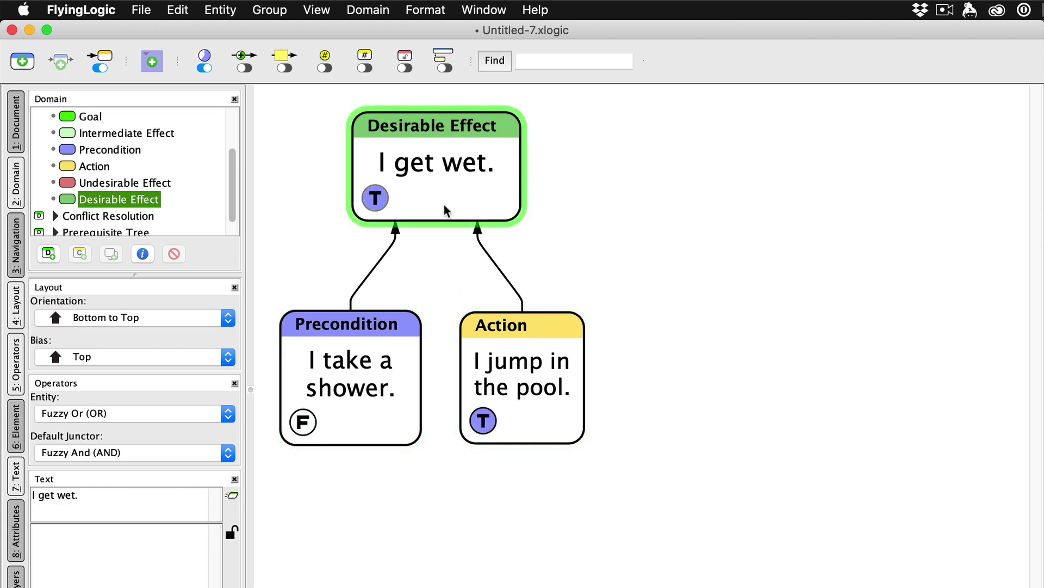
{"action": "left_click", "coordinate": [428, 494]}
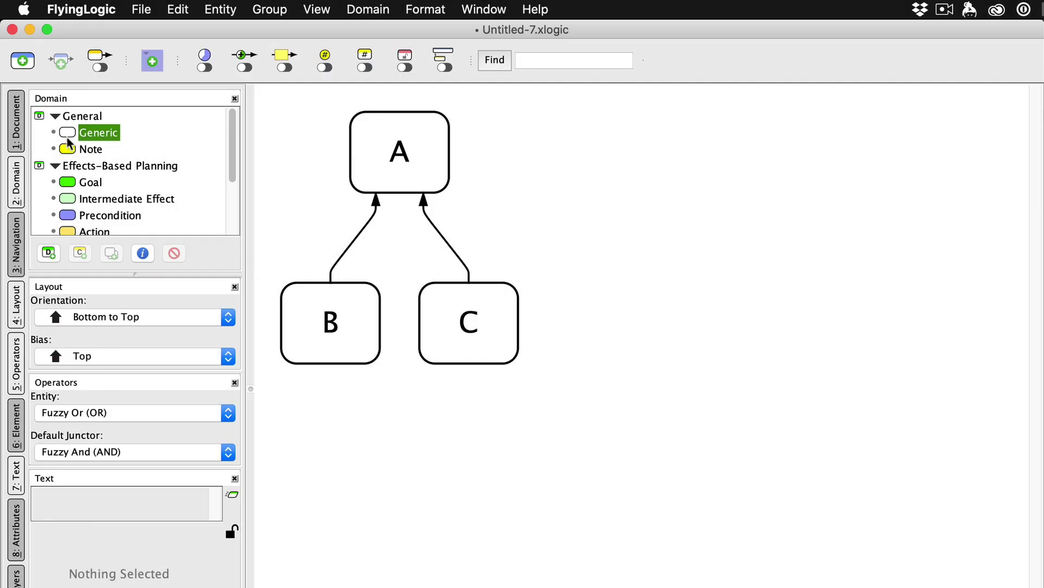
Step: Drop generic D onto B→A, switch the default junctor to Fuzzy Or, then drop E onto C→A
{"action": "left_click_drag", "start_coordinate": [65, 136], "coordinate": [356, 243]}
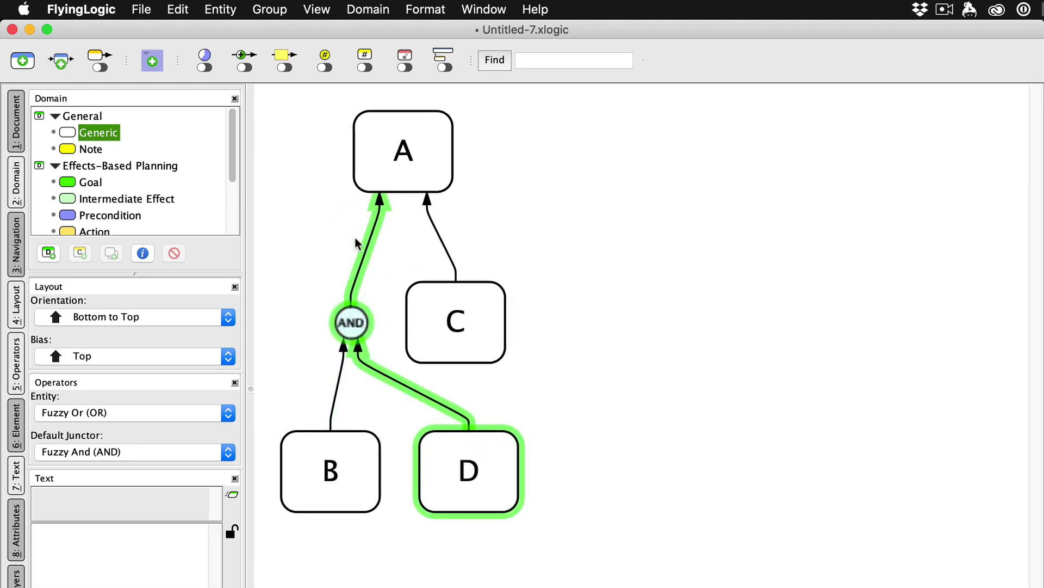
{"action": "left_click", "coordinate": [299, 352]}
{"action": "left_click", "coordinate": [185, 451]}
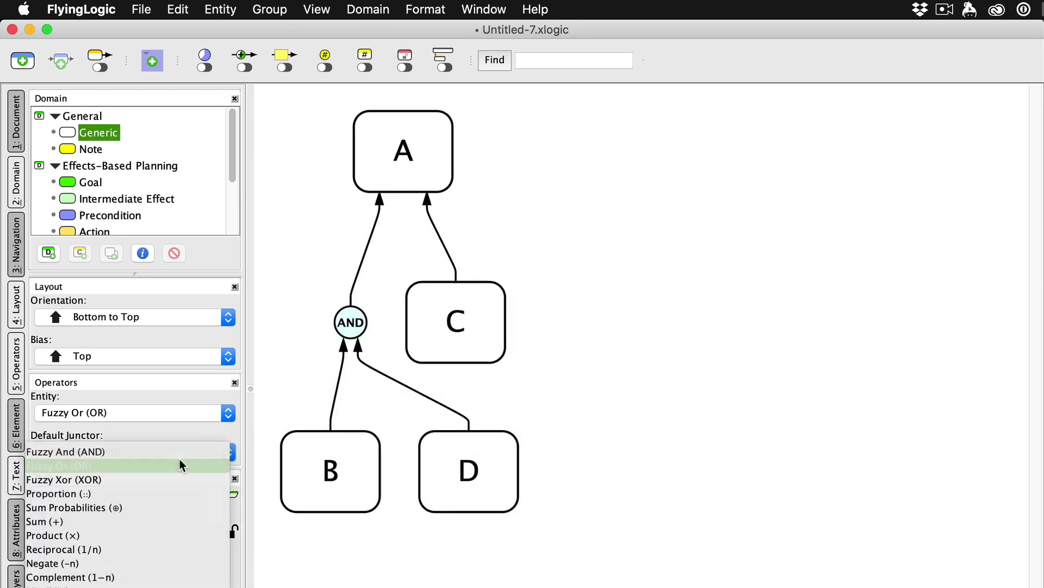
{"action": "left_click", "coordinate": [179, 464]}
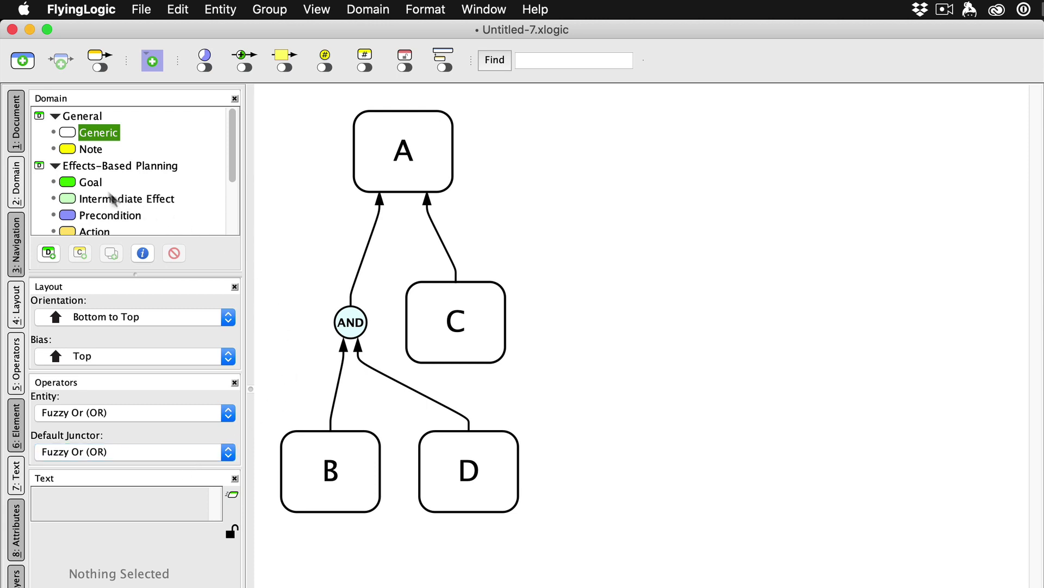
{"action": "left_click_drag", "start_coordinate": [70, 139], "coordinate": [442, 245]}
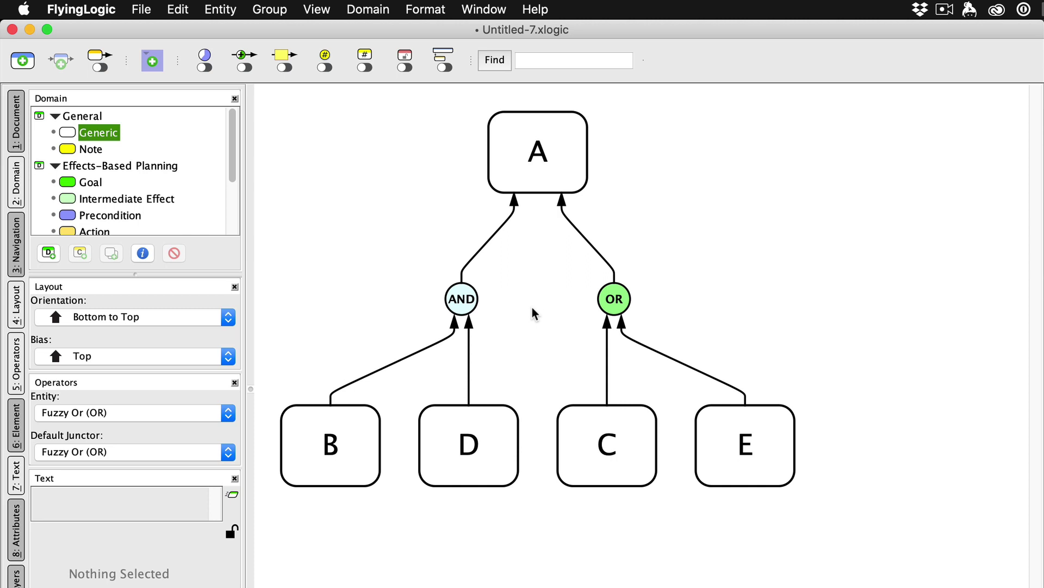
Step: Set the B/D junctor's operator to Fuzzy Or (OR) via Set Junctor Operator, then deselect
{"action": "right_click", "coordinate": [466, 305]}
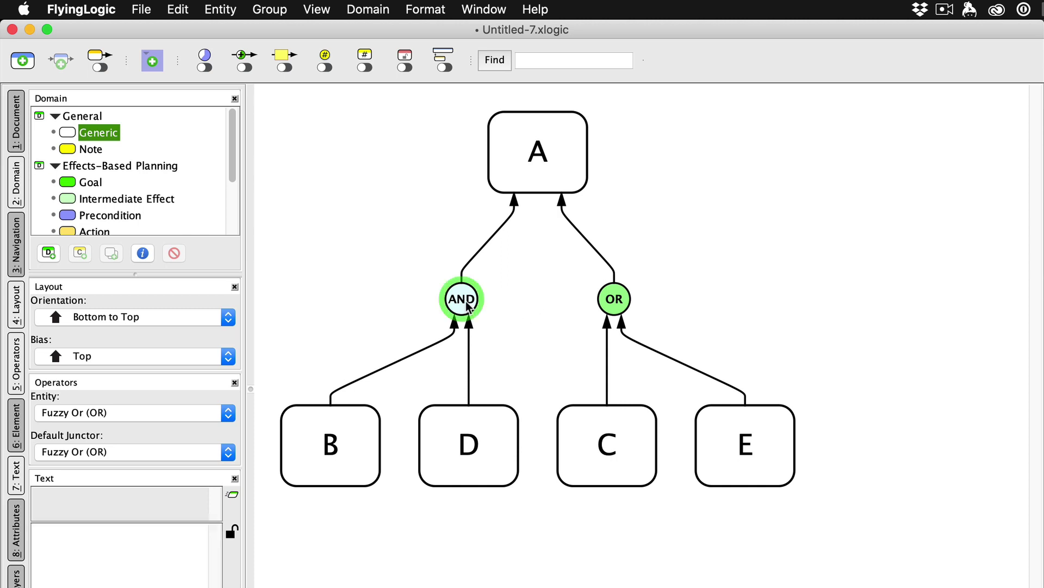
{"action": "left_click", "coordinate": [494, 345]}
{"action": "left_click", "coordinate": [542, 342]}
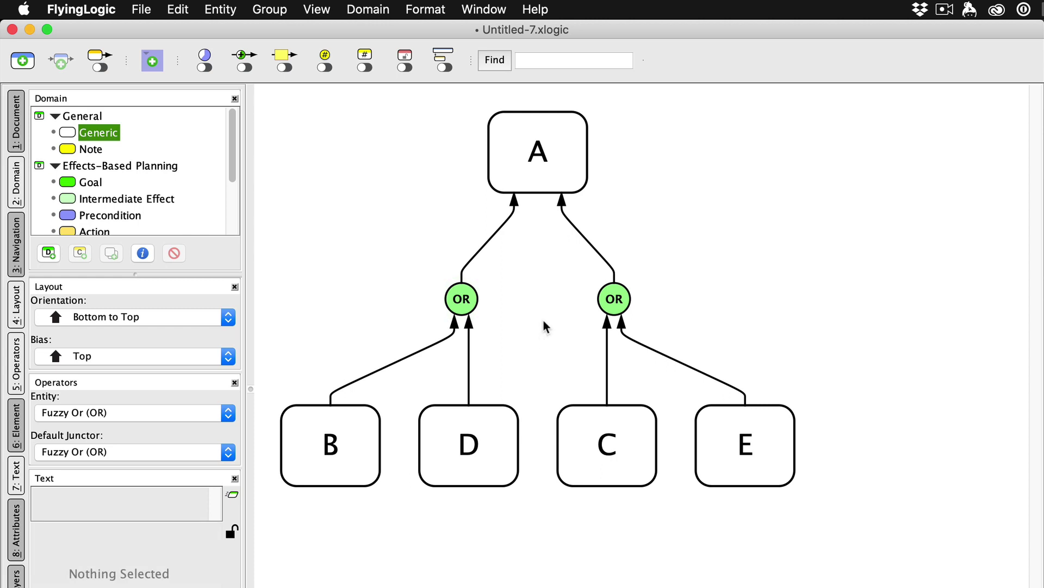
{"action": "left_click", "coordinate": [596, 253]}
Step: Delete the OR→A and D→OR links, then reattach B's edge directly to A
{"action": "left_click", "coordinate": [468, 345], "text": "shift"}
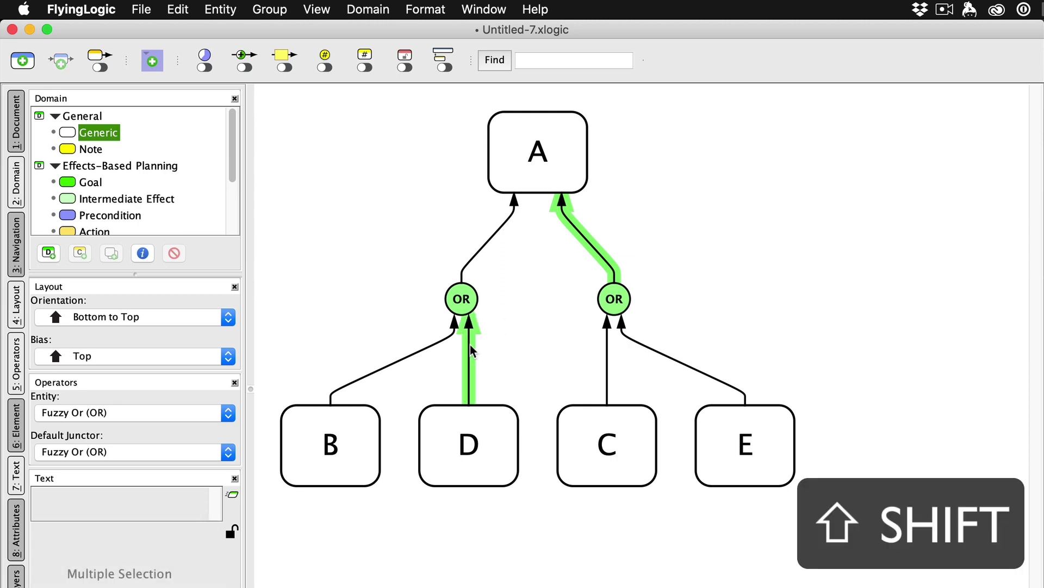
{"action": "left_click", "coordinate": [179, 10]}
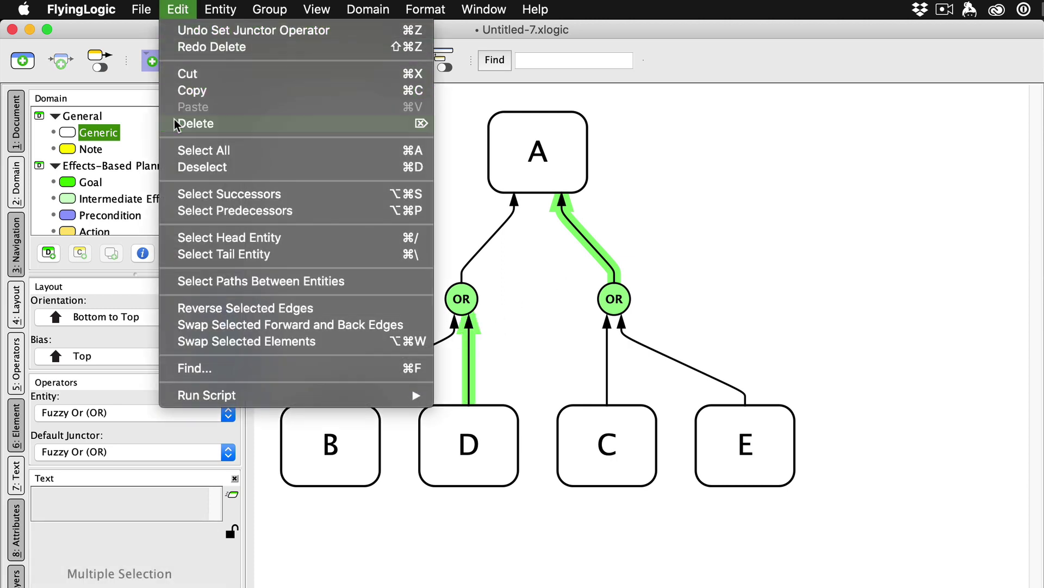
{"action": "left_click", "coordinate": [193, 123]}
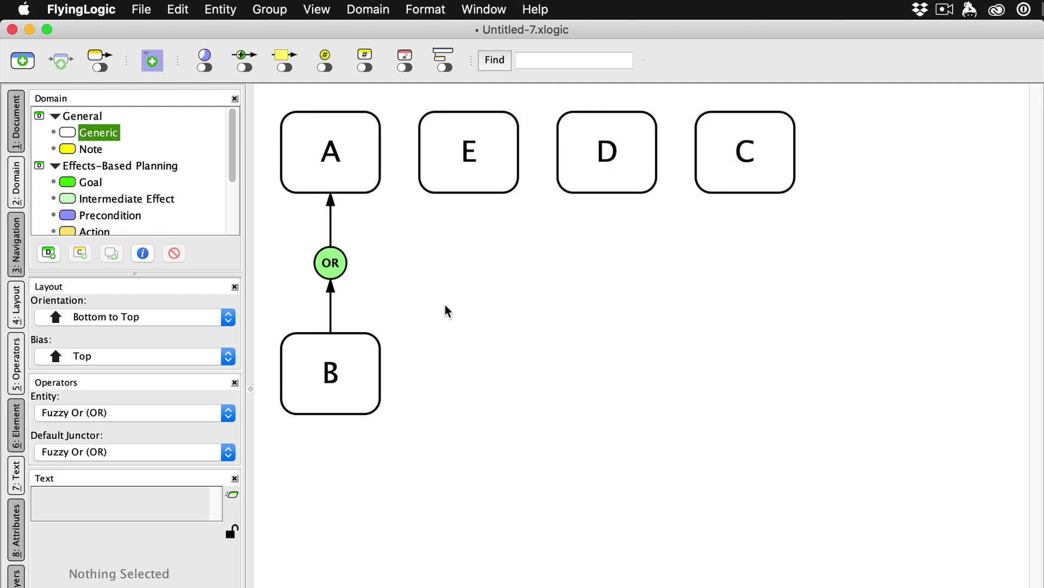
{"action": "left_click_drag", "start_coordinate": [329, 285], "coordinate": [329, 168]}
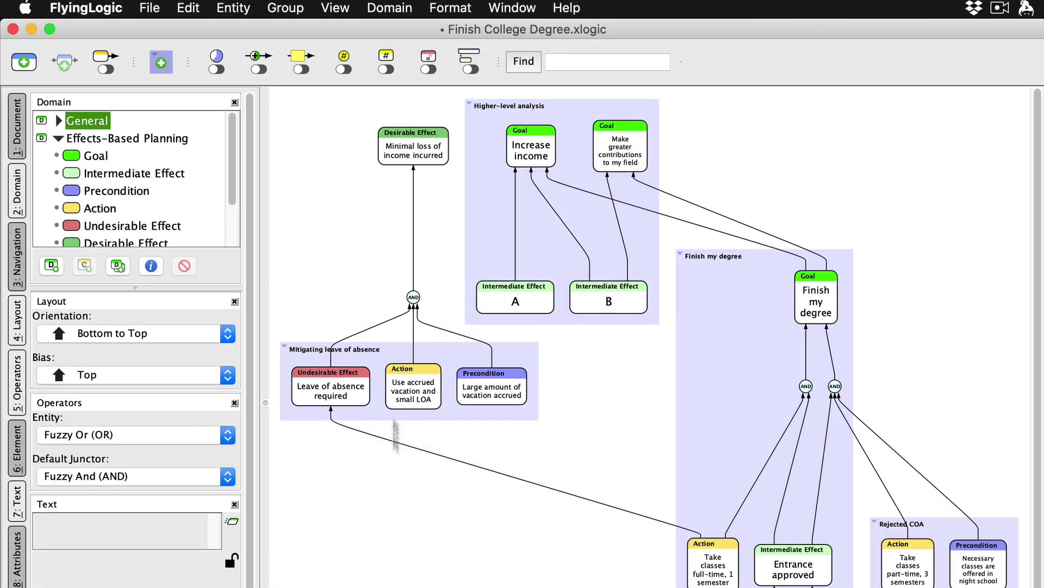
Step: Nest the effect and AND junctor in Mitigating leave of absence, move it into Rejected COA, select part-time nodes
{"action": "left_click_drag", "start_coordinate": [423, 161], "coordinate": [436, 359]}
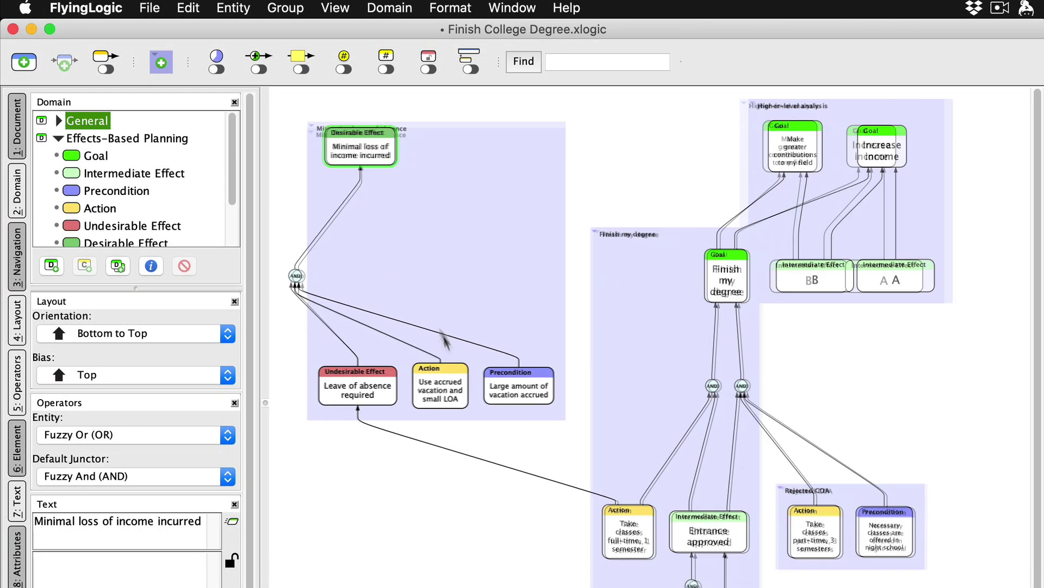
{"action": "left_click_drag", "start_coordinate": [286, 275], "coordinate": [400, 261]}
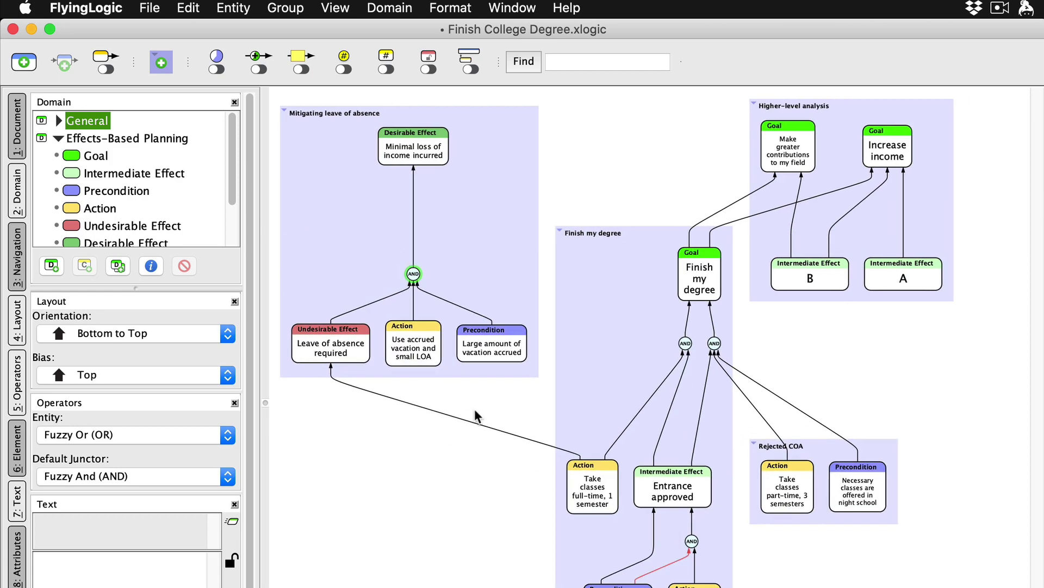
{"action": "left_click_drag", "start_coordinate": [506, 248], "coordinate": [561, 281]}
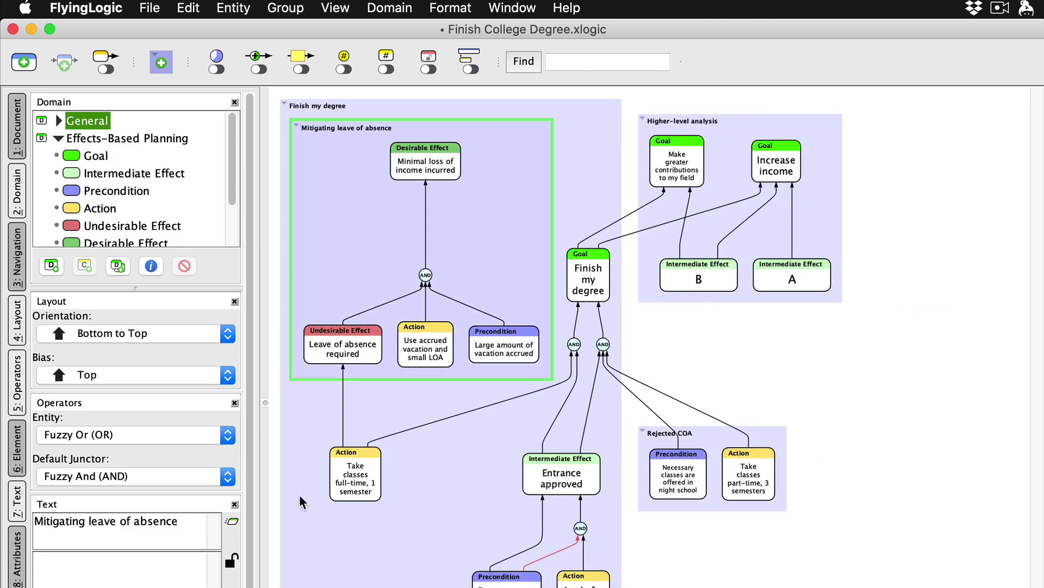
{"action": "left_click_drag", "start_coordinate": [500, 281], "coordinate": [719, 438]}
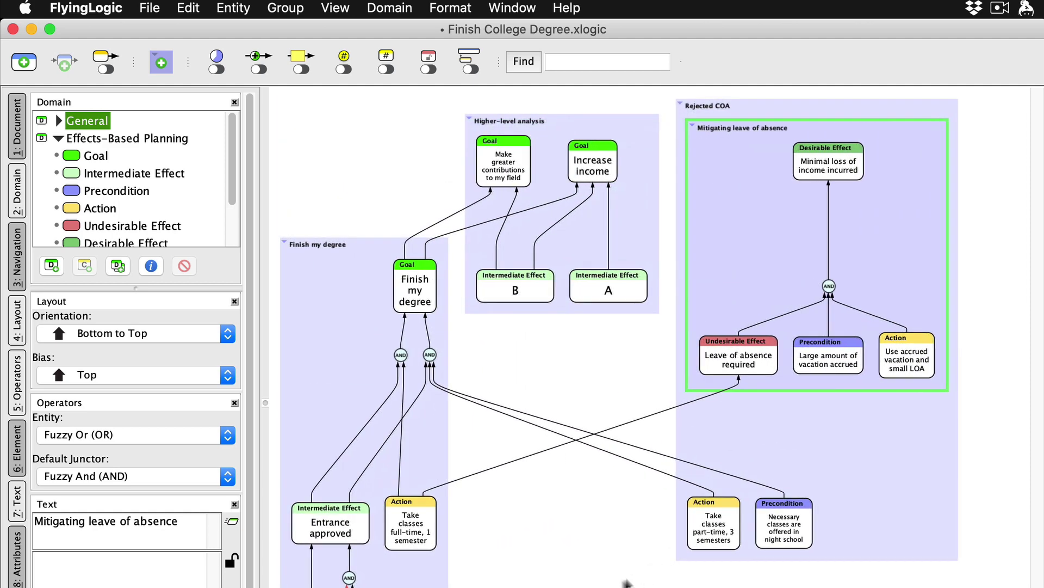
{"action": "left_click", "coordinate": [615, 546]}
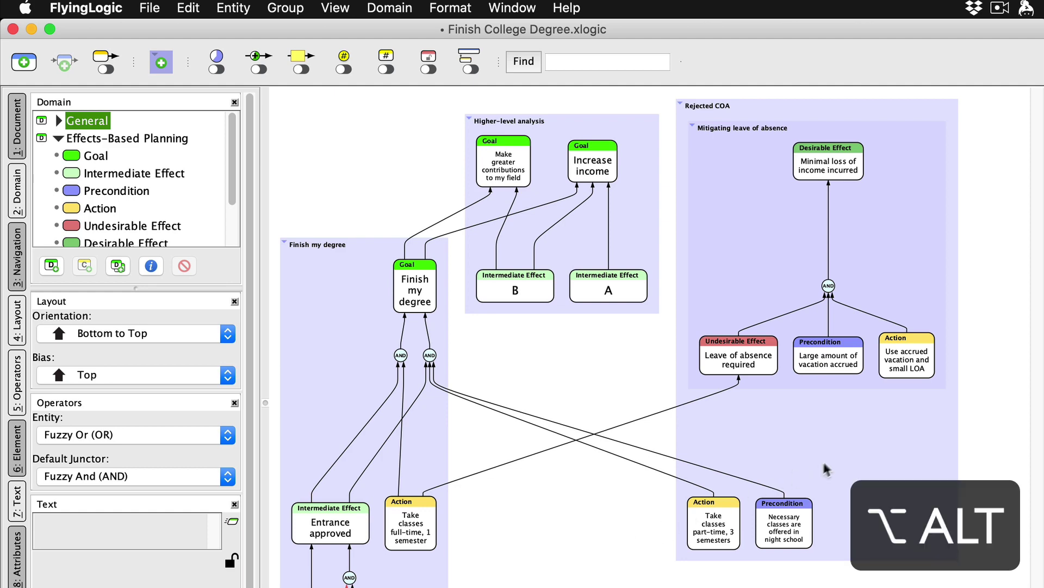
{"action": "left_click_drag", "start_coordinate": [832, 466], "coordinate": [444, 536]}
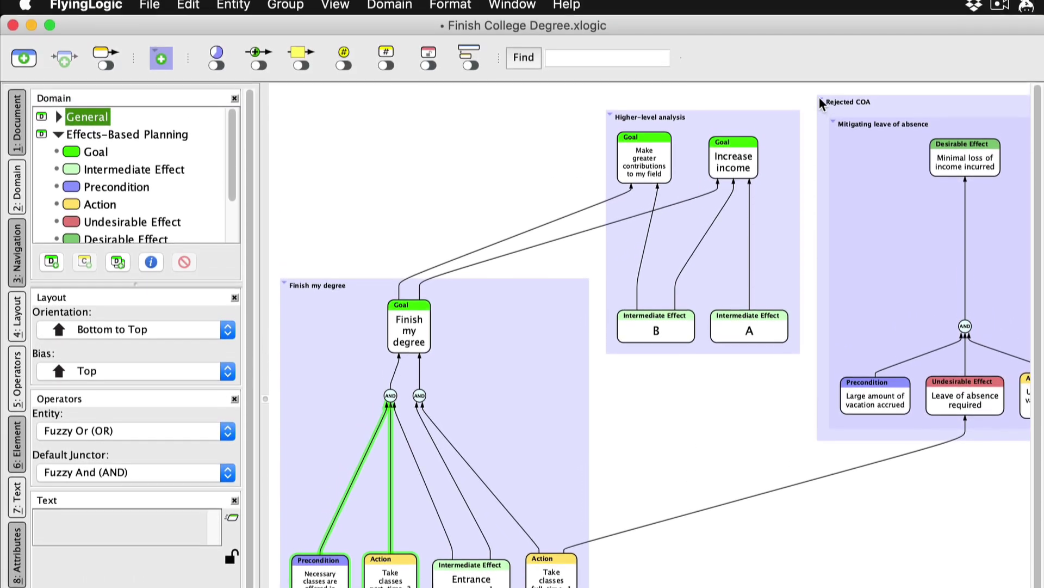
Step: Collapse the Rejected COA and Higher-level analysis groups with their disclosure triangles
{"action": "left_click", "coordinate": [822, 2]}
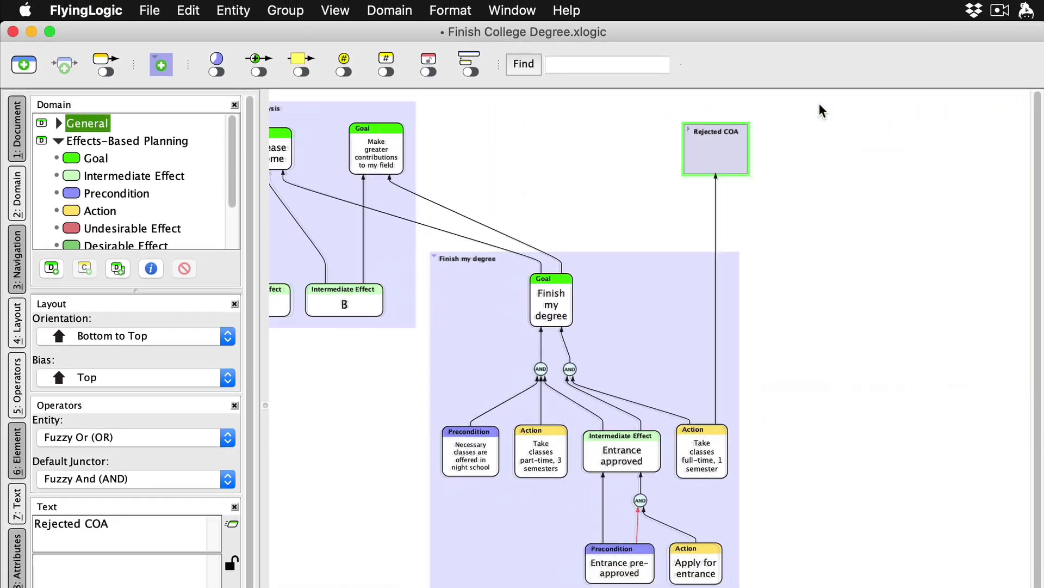
{"action": "left_click", "coordinate": [282, 106]}
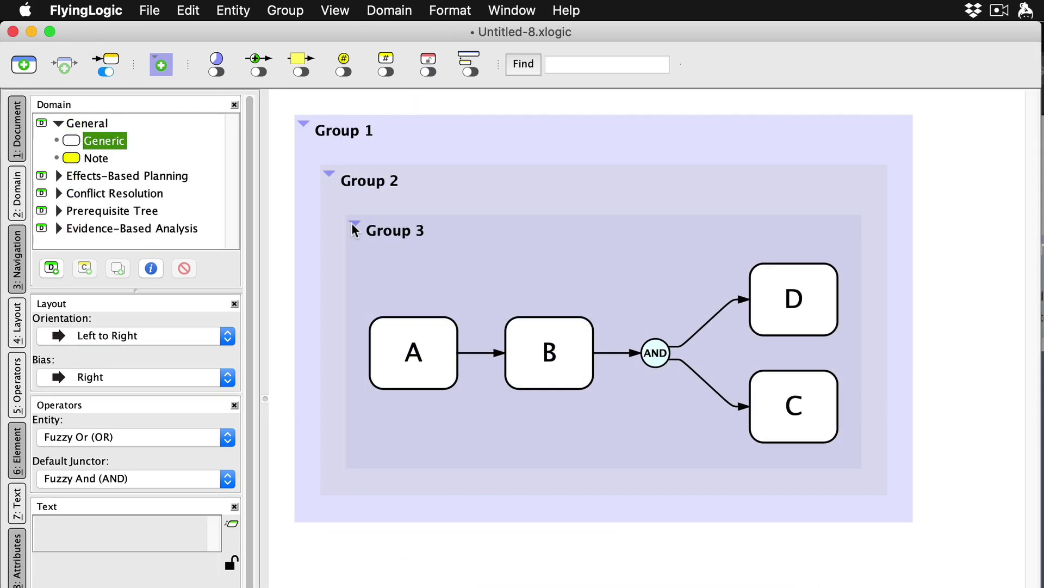
{"action": "left_click", "coordinate": [350, 224]}
{"action": "left_click", "coordinate": [322, 162]}
{"action": "left_click", "coordinate": [301, 123]}
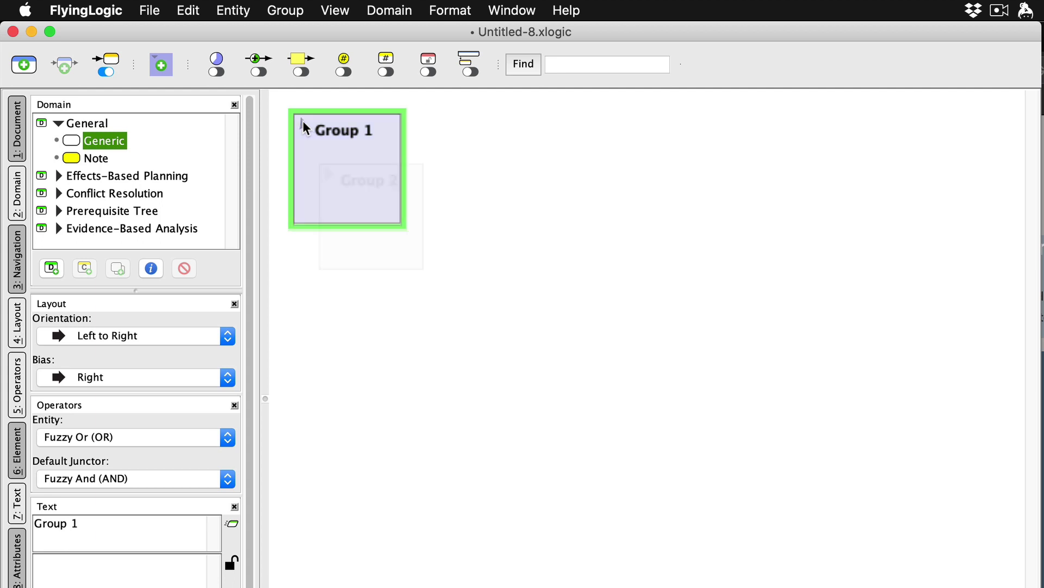
{"action": "left_click", "coordinate": [302, 124]}
{"action": "left_click", "coordinate": [327, 170]}
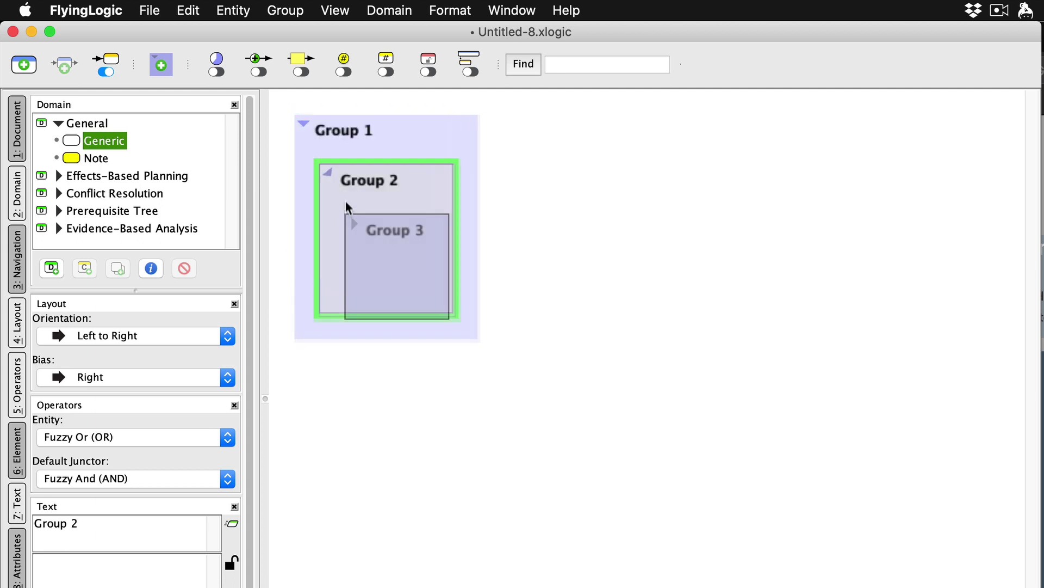
{"action": "left_click", "coordinate": [351, 222]}
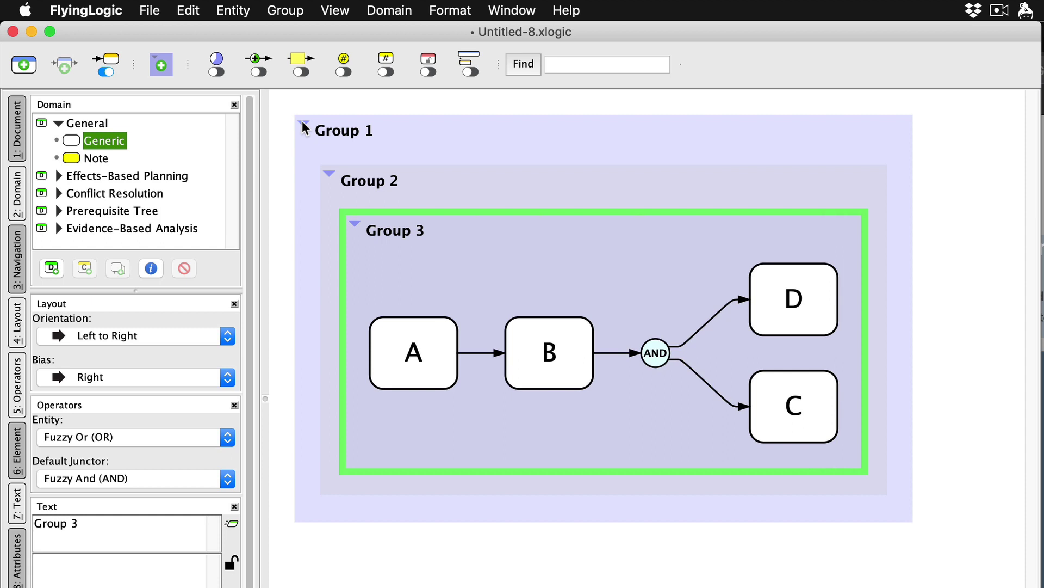
{"action": "key", "text": "alt"}
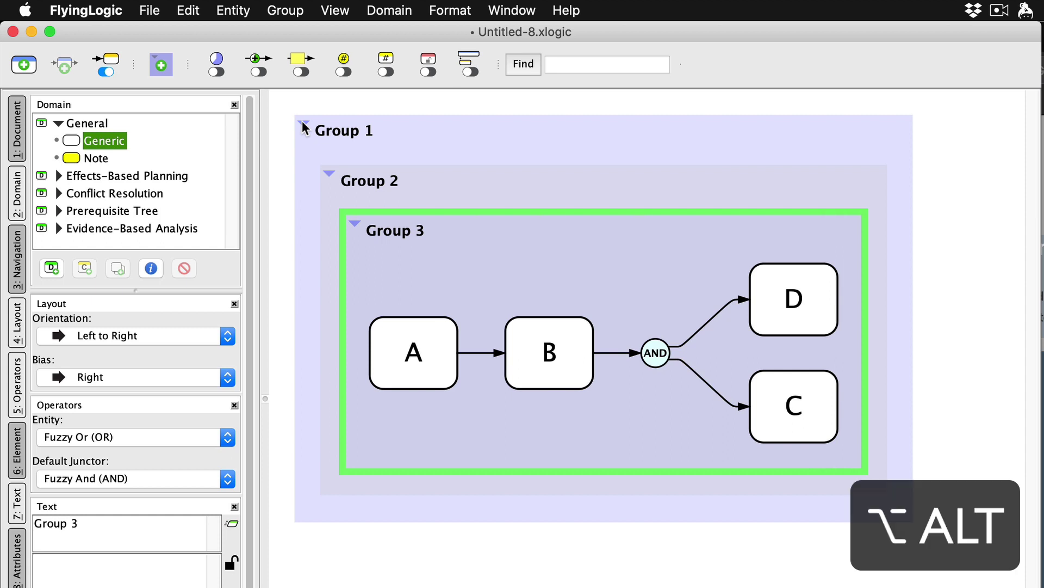
{"action": "left_click", "coordinate": [304, 125], "text": "alt"}
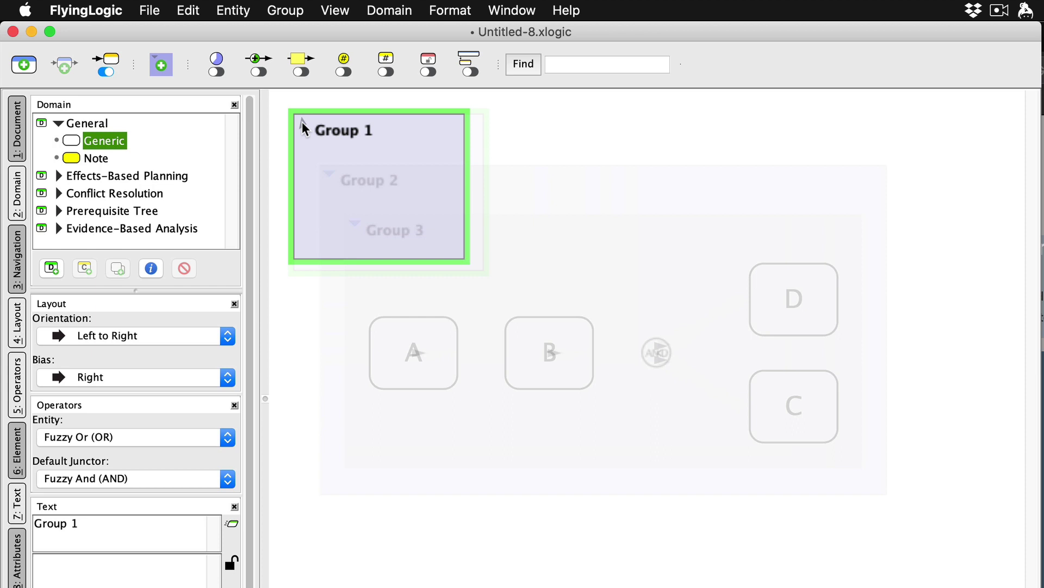
{"action": "left_click", "coordinate": [302, 124]}
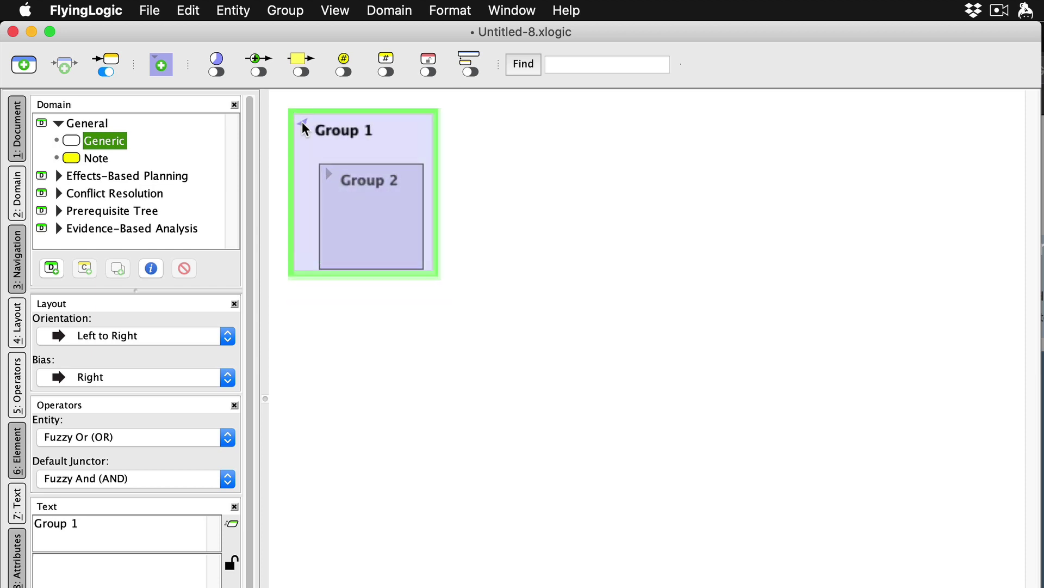
{"action": "left_click", "coordinate": [303, 125]}
{"action": "key", "text": "alt"}
{"action": "left_click", "coordinate": [302, 122], "text": "alt"}
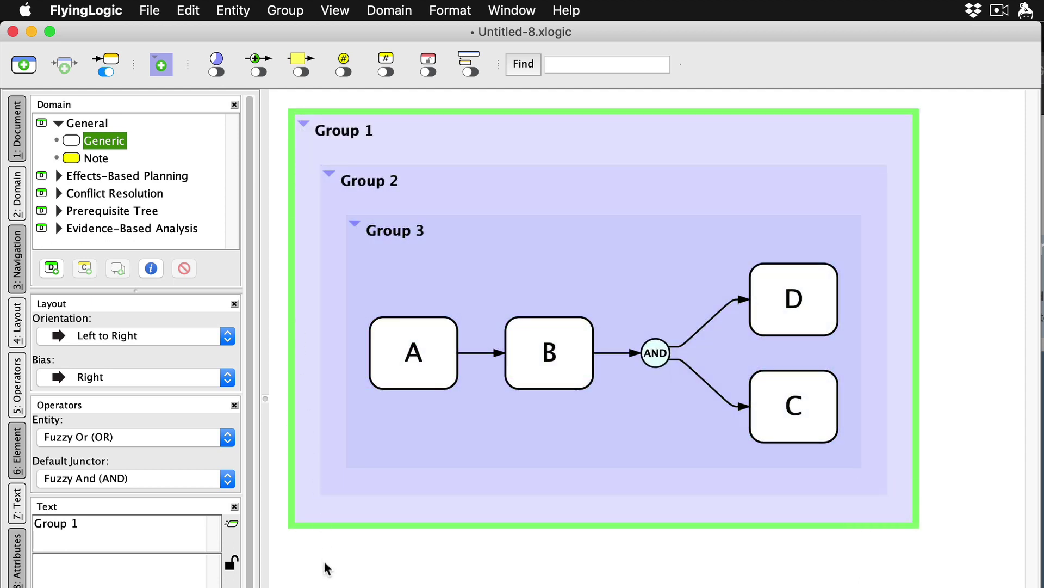
Step: Delete Group 3, then Group 2, then Group 1 with Edit > Delete, keeping their contents
{"action": "left_click", "coordinate": [326, 568]}
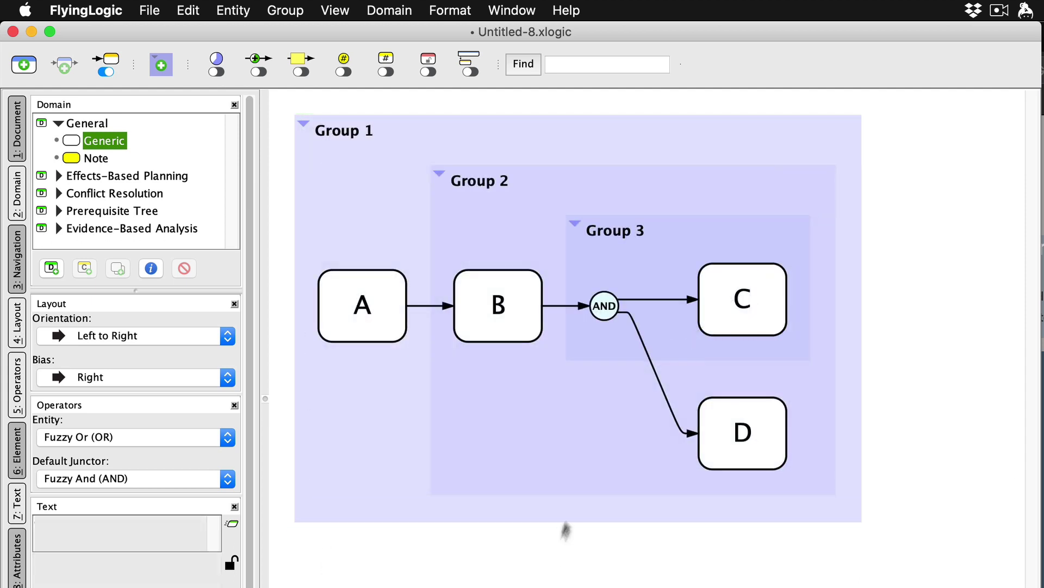
{"action": "left_click", "coordinate": [645, 274]}
{"action": "left_click", "coordinate": [187, 8]}
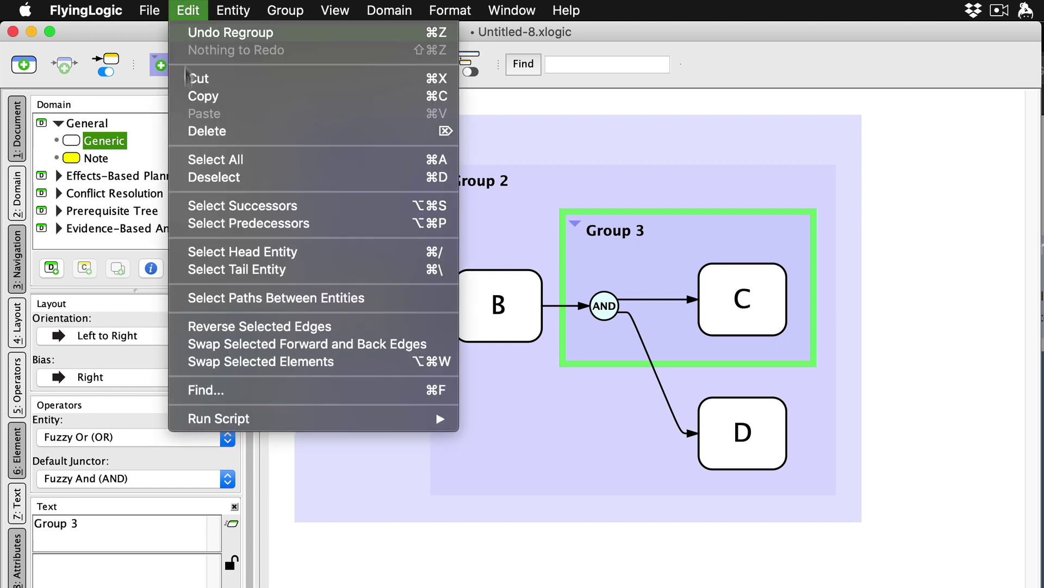
{"action": "left_click", "coordinate": [185, 132]}
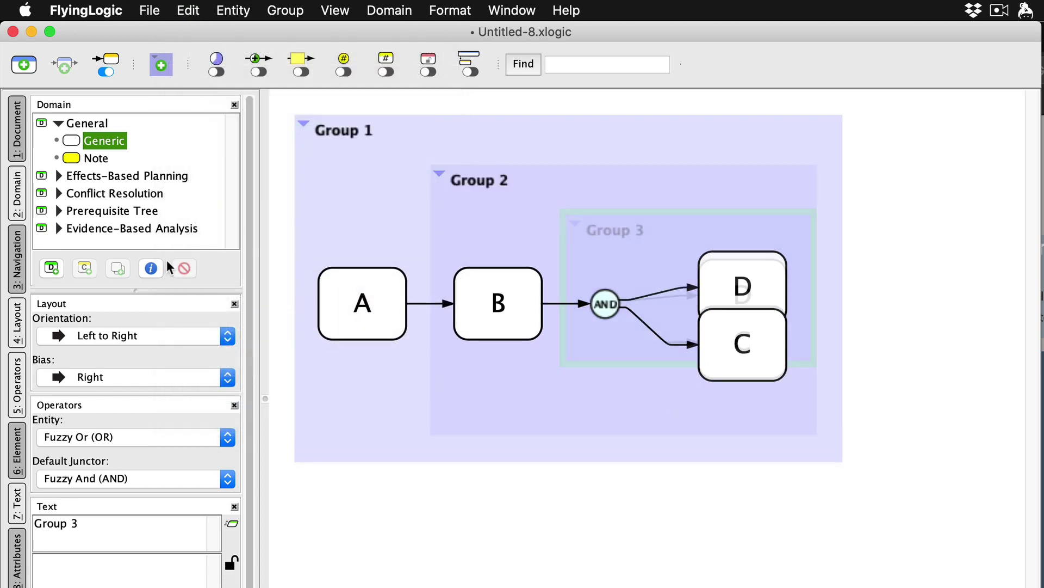
{"action": "left_click", "coordinate": [538, 233]}
{"action": "left_click", "coordinate": [188, 11]}
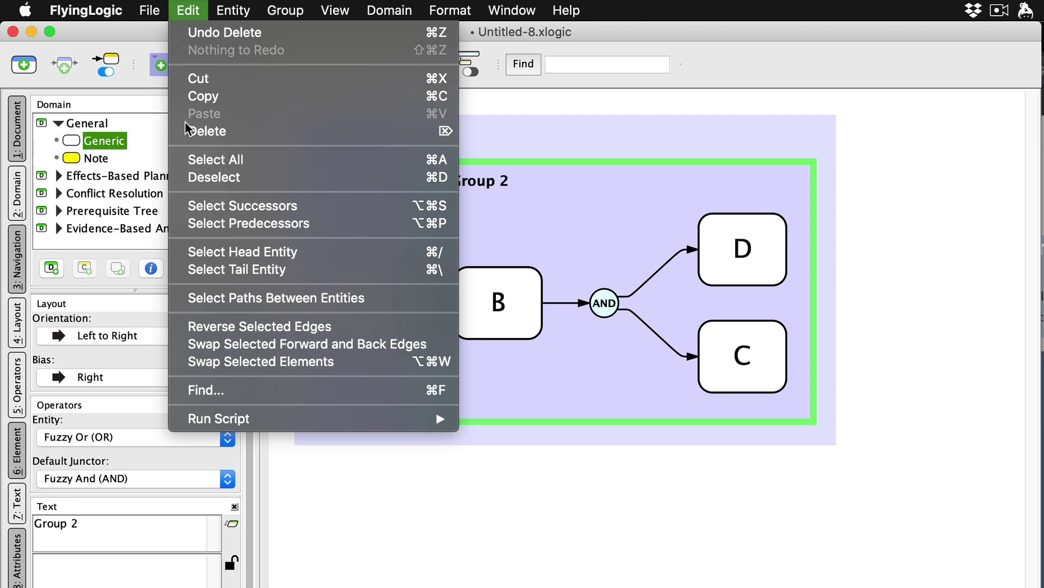
{"action": "left_click", "coordinate": [185, 131]}
{"action": "left_click", "coordinate": [510, 175]}
{"action": "left_click", "coordinate": [190, 10]}
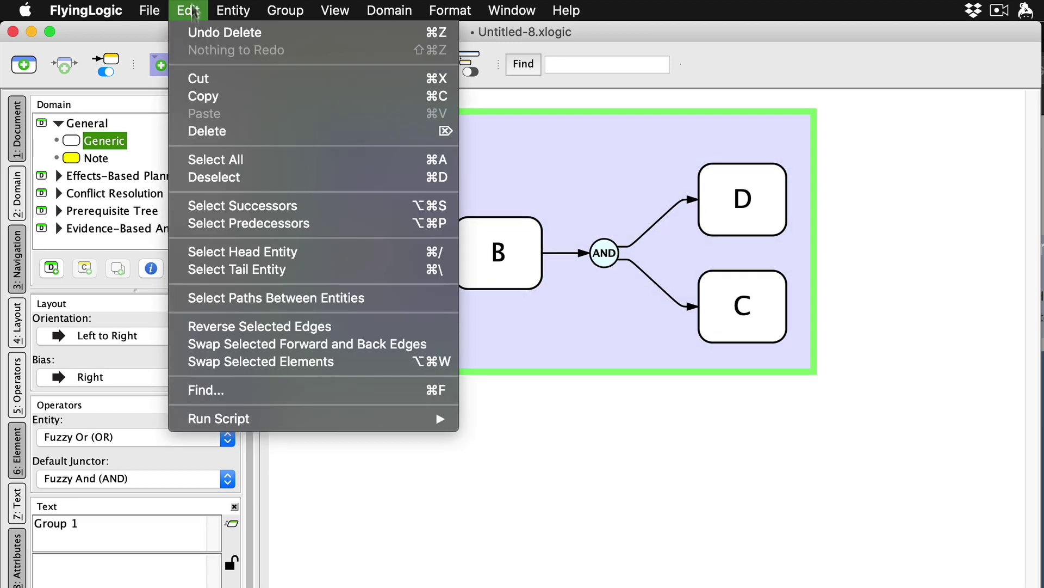
{"action": "left_click", "coordinate": [206, 130]}
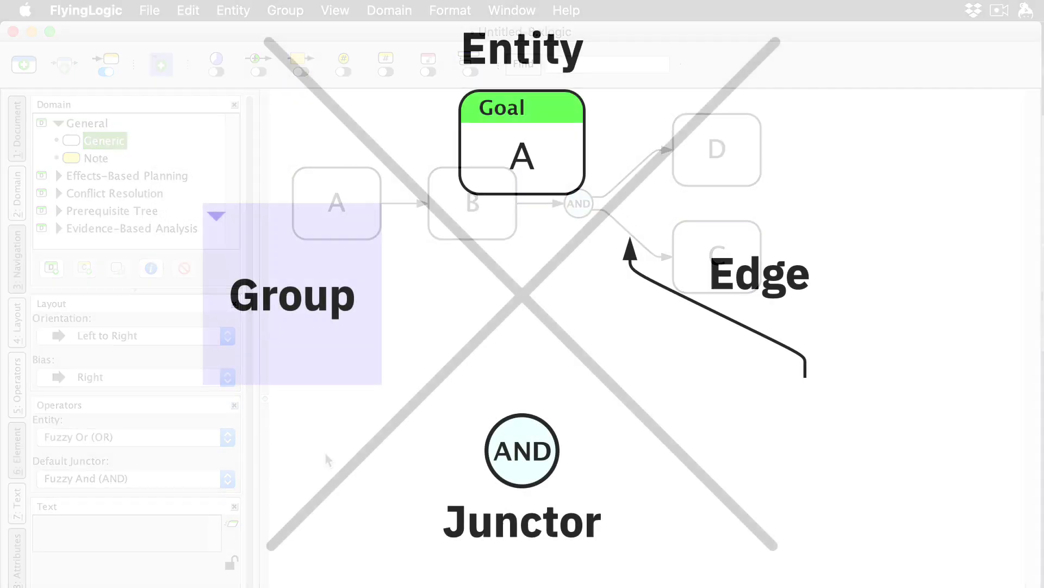